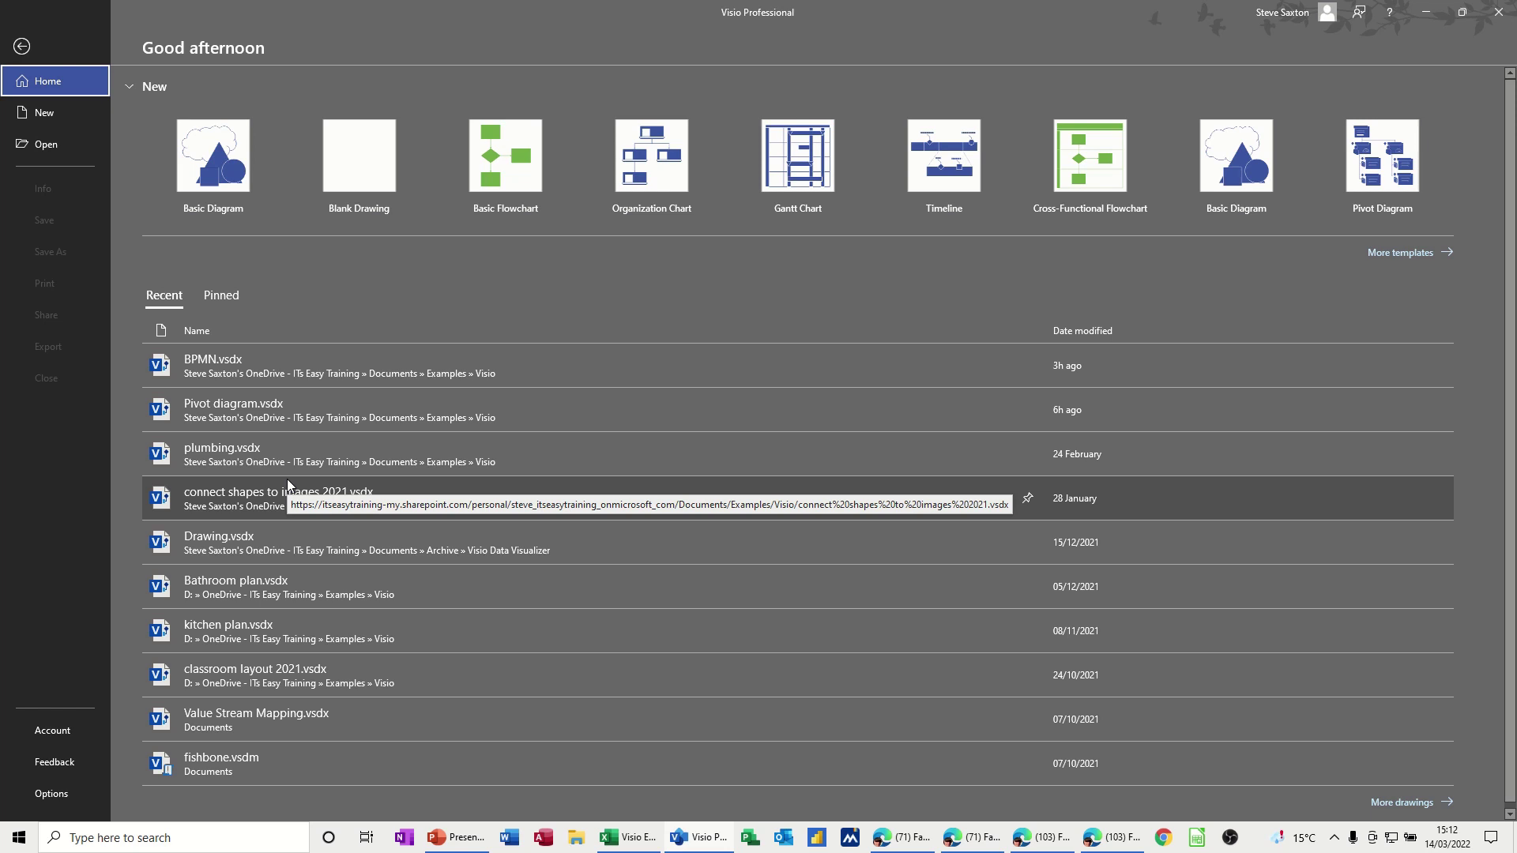
Create a new Basic Flowchart drawing, then view the Excel workbook's six-process table
{"action": "left_click", "coordinate": [509, 180]}
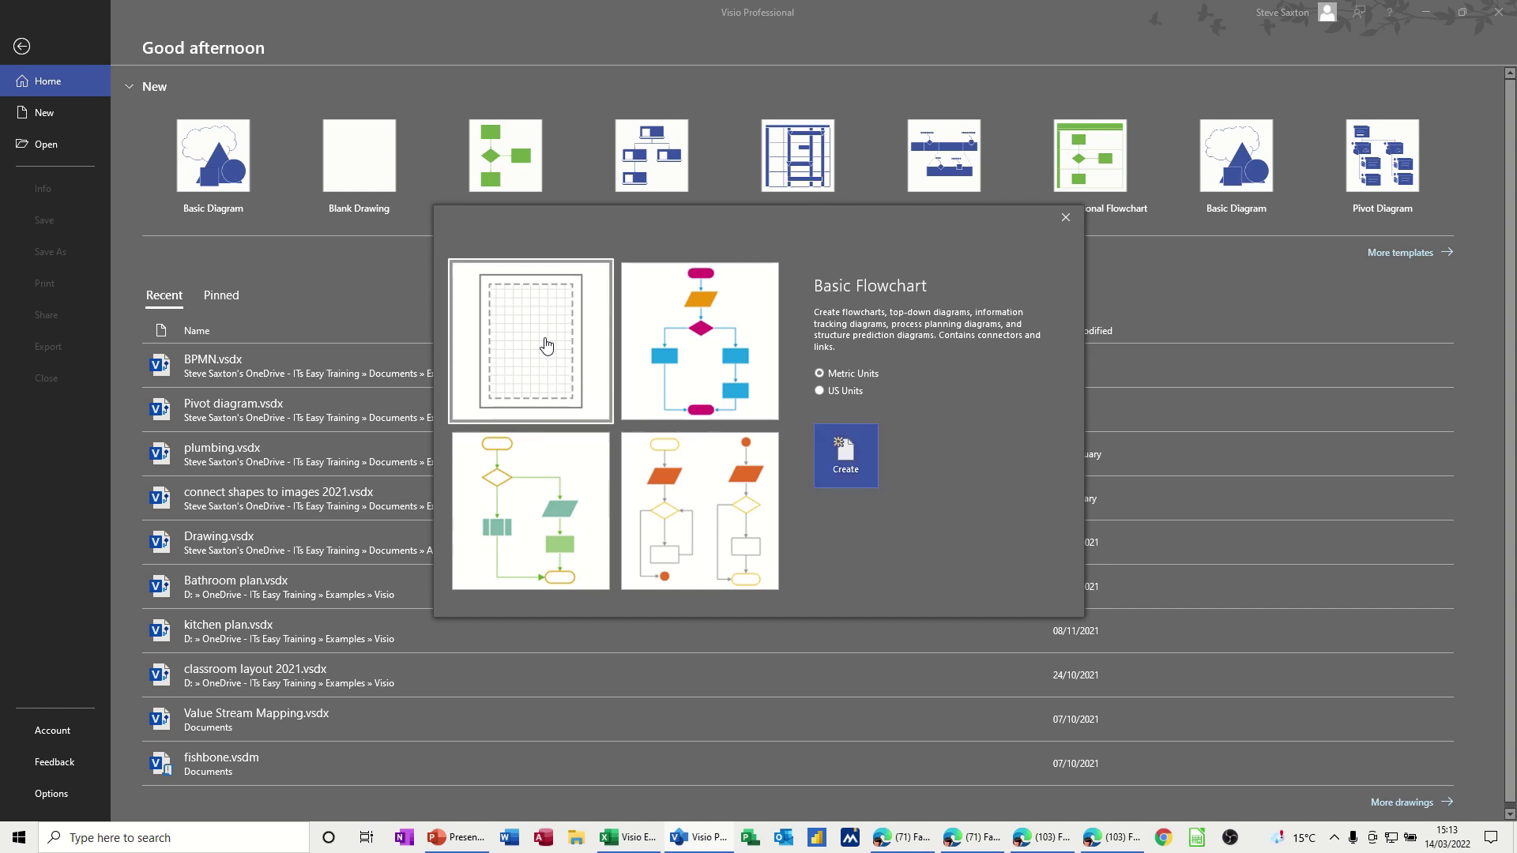
{"action": "left_click", "coordinate": [827, 449]}
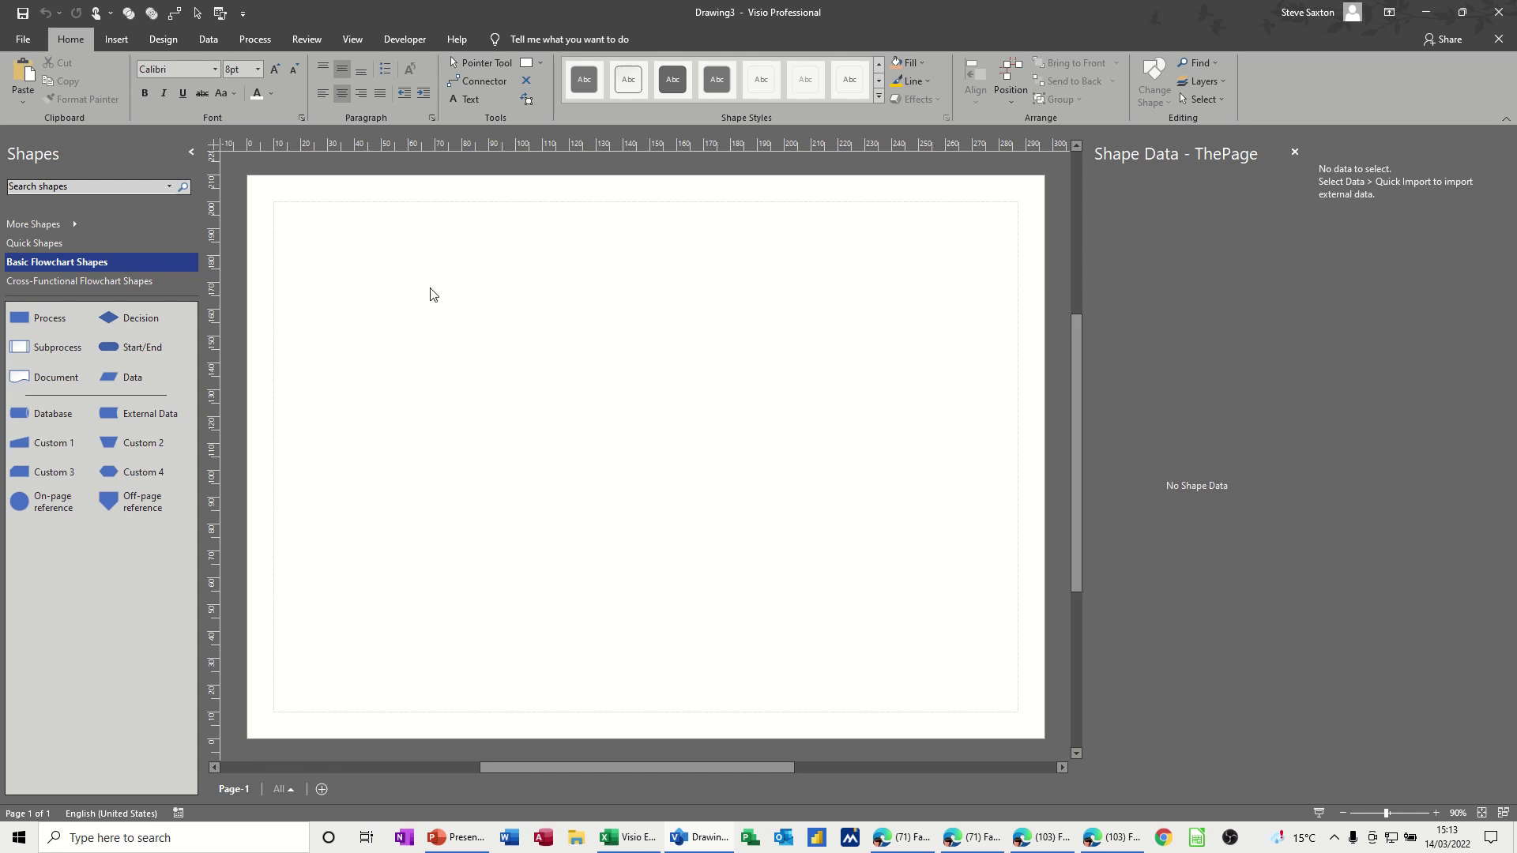
{"action": "left_click", "coordinate": [209, 40]}
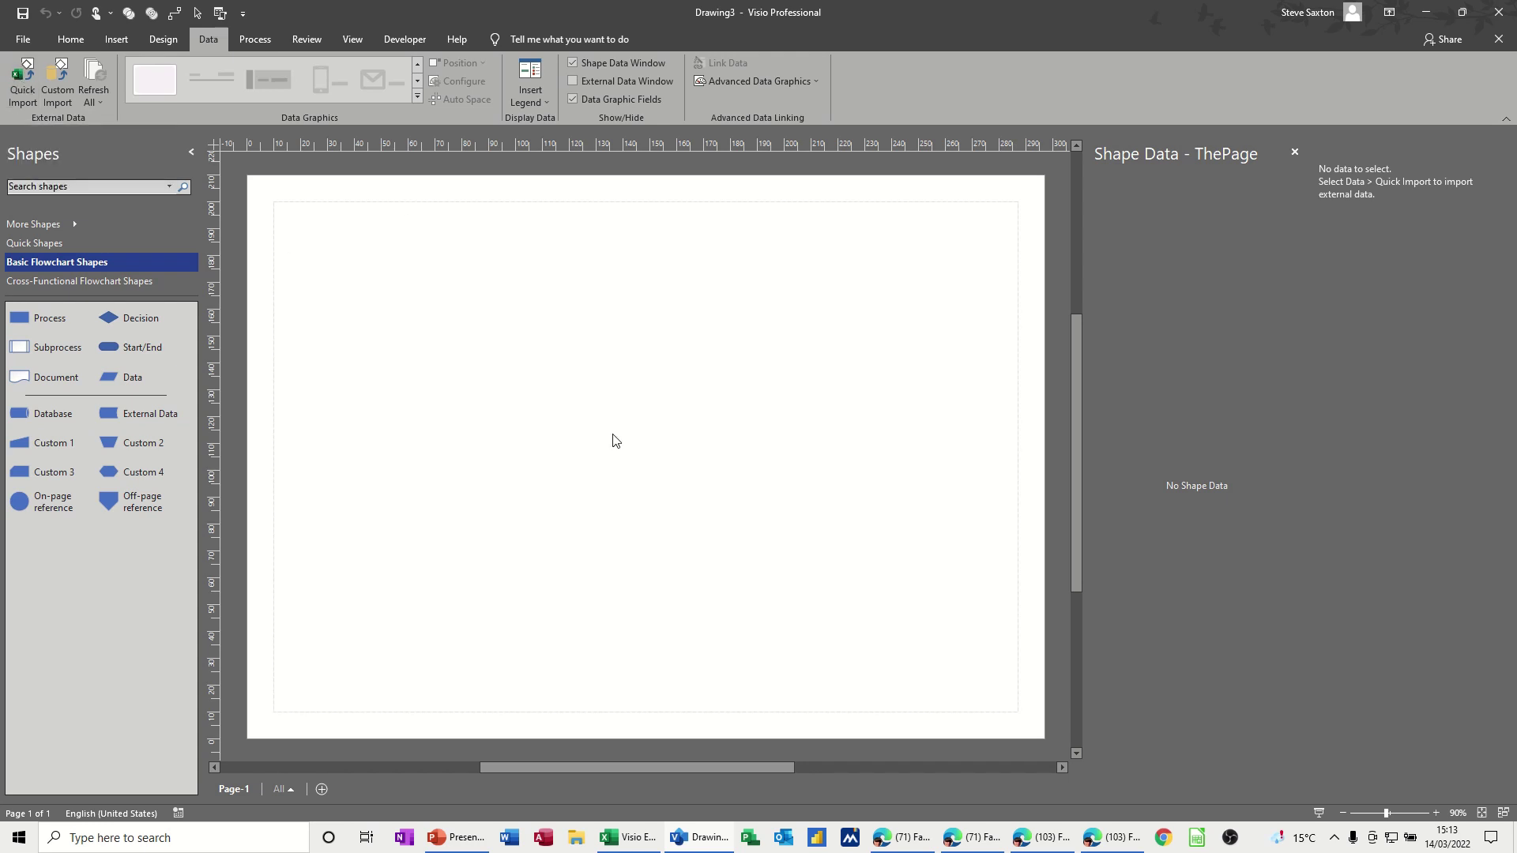
{"action": "left_click", "coordinate": [629, 838]}
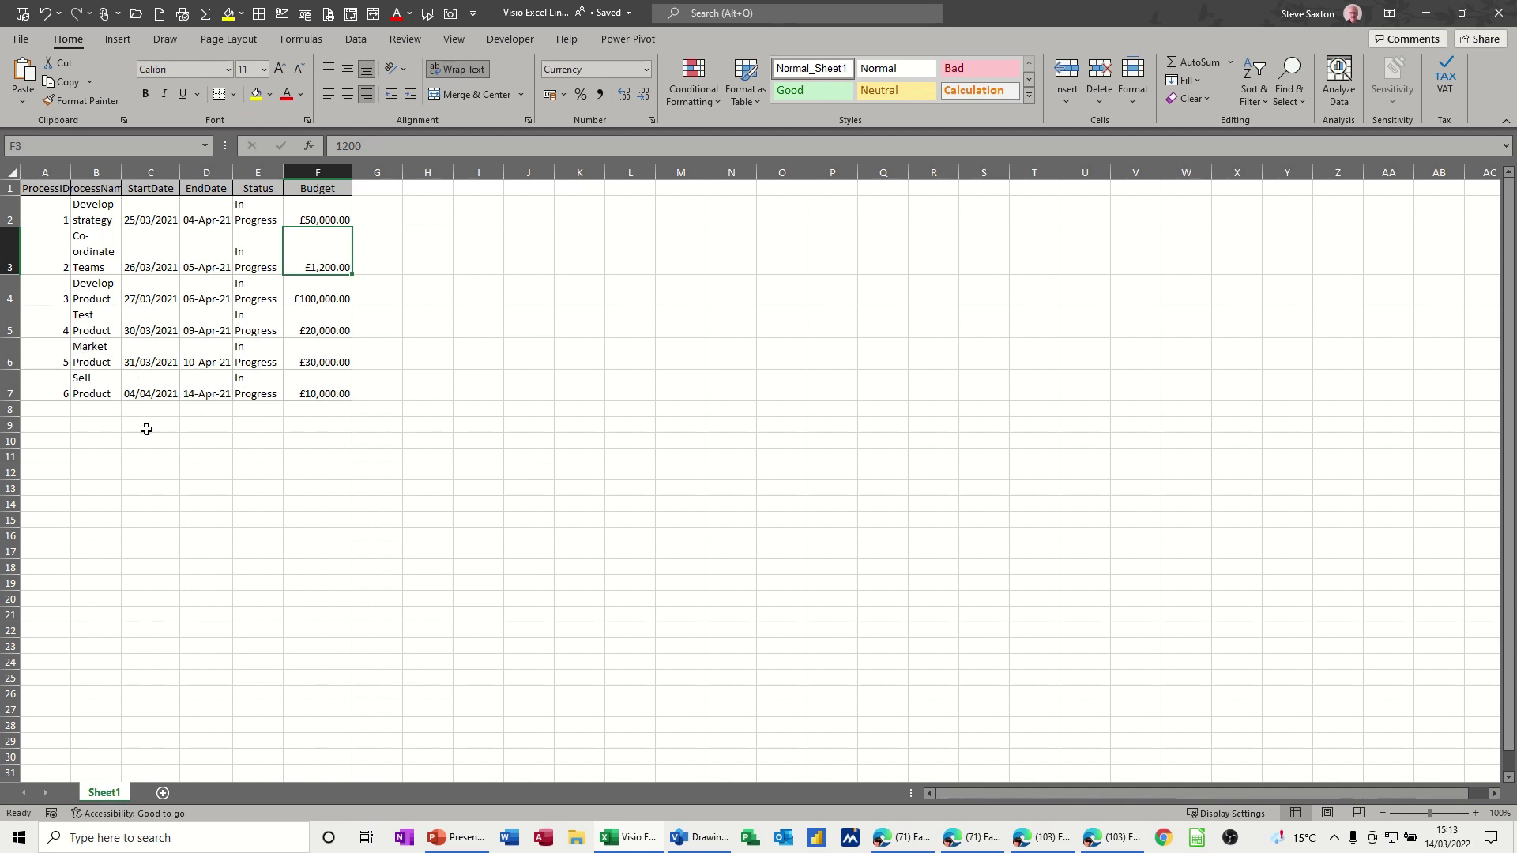
{"action": "left_click", "coordinate": [690, 839]}
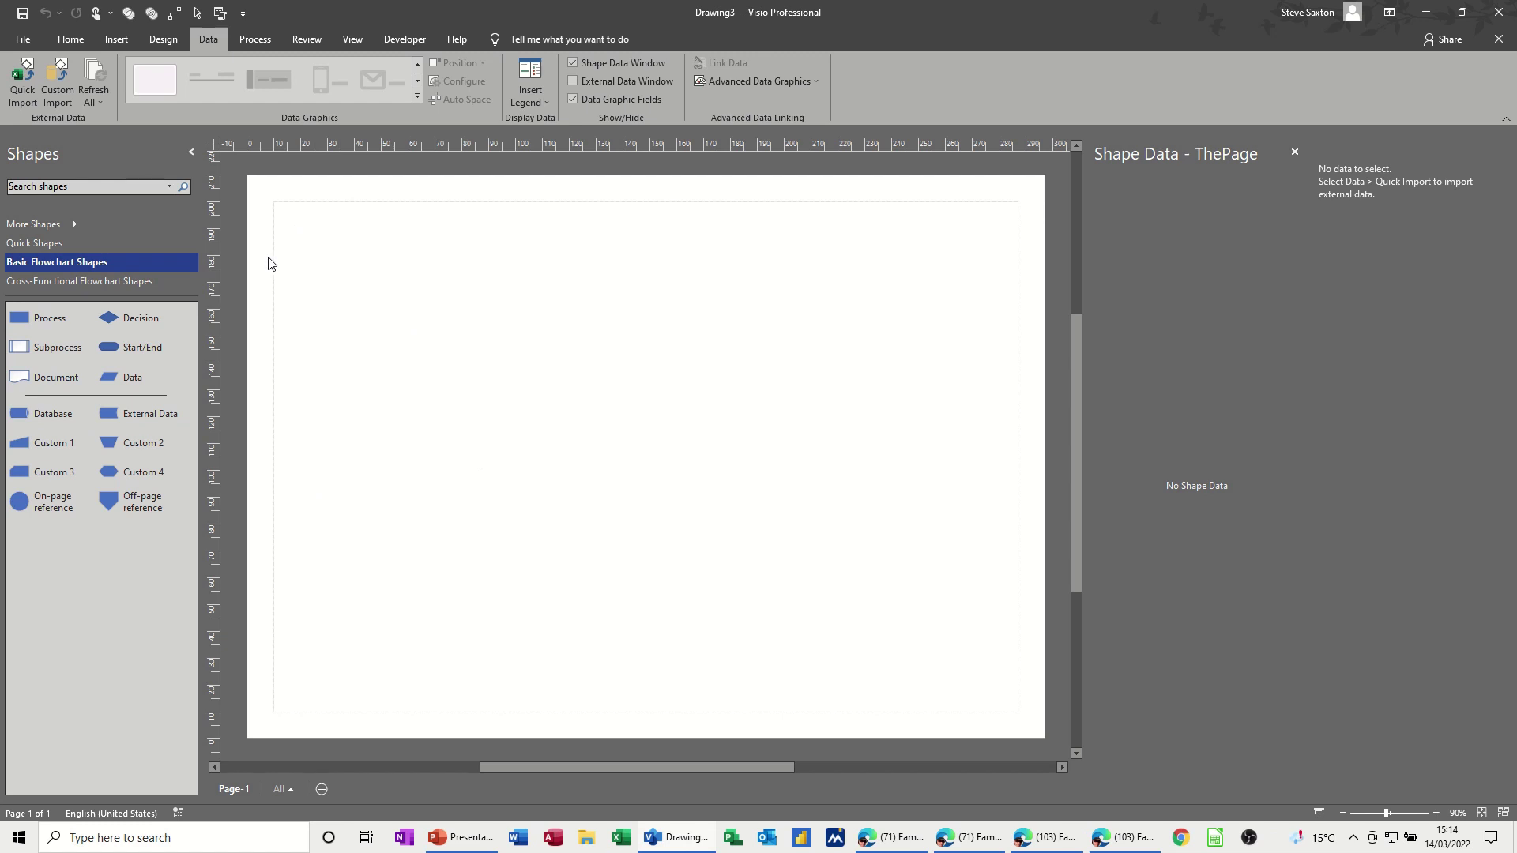
Quick Import the six process rows from Visio Excel Link.xlsx into the drawing
{"action": "left_click", "coordinate": [18, 77]}
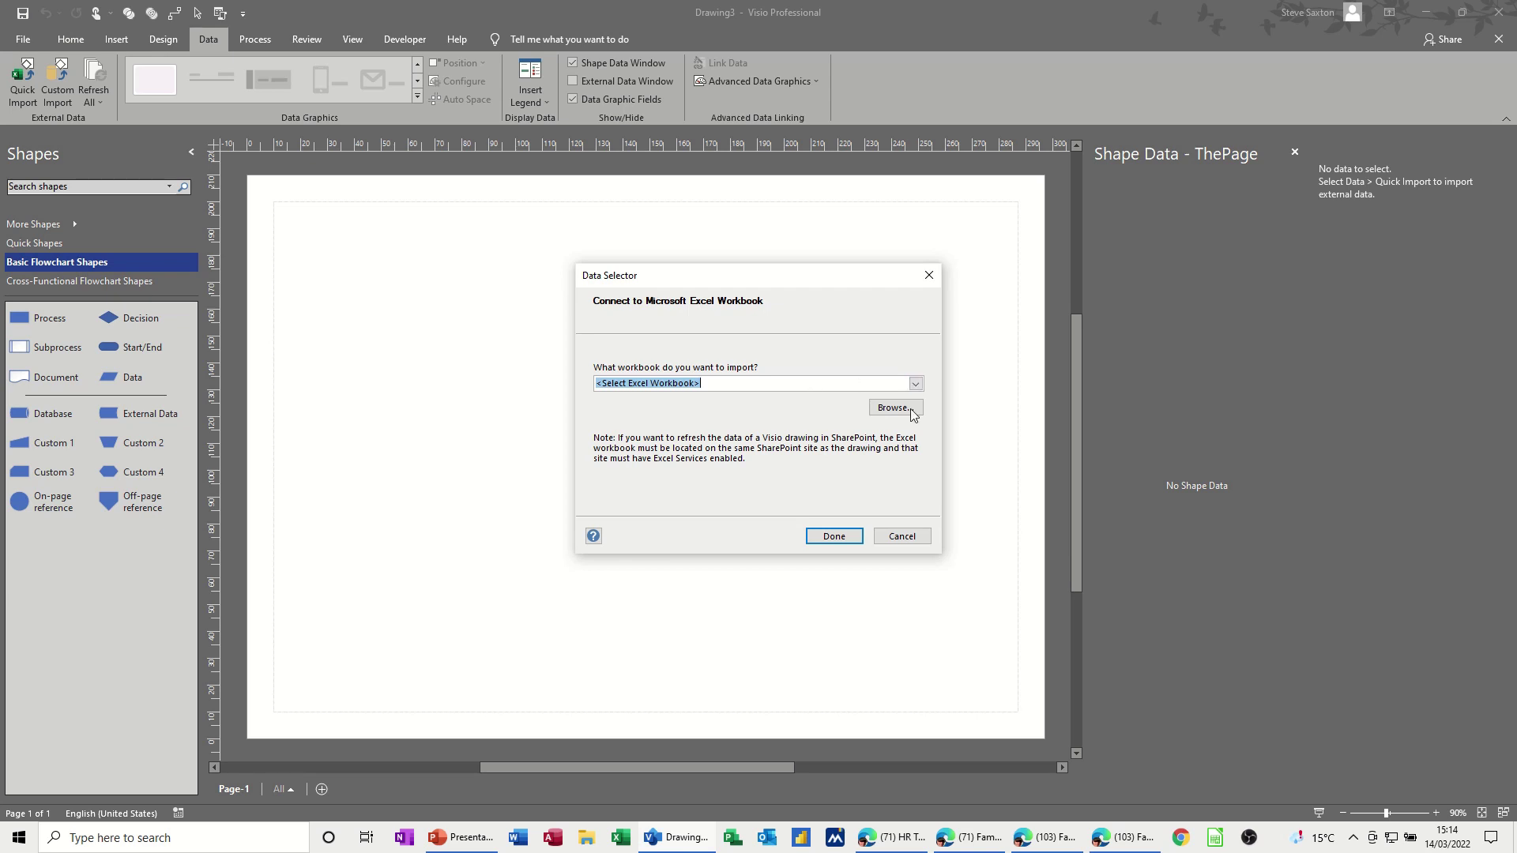
{"action": "left_click", "coordinate": [915, 383]}
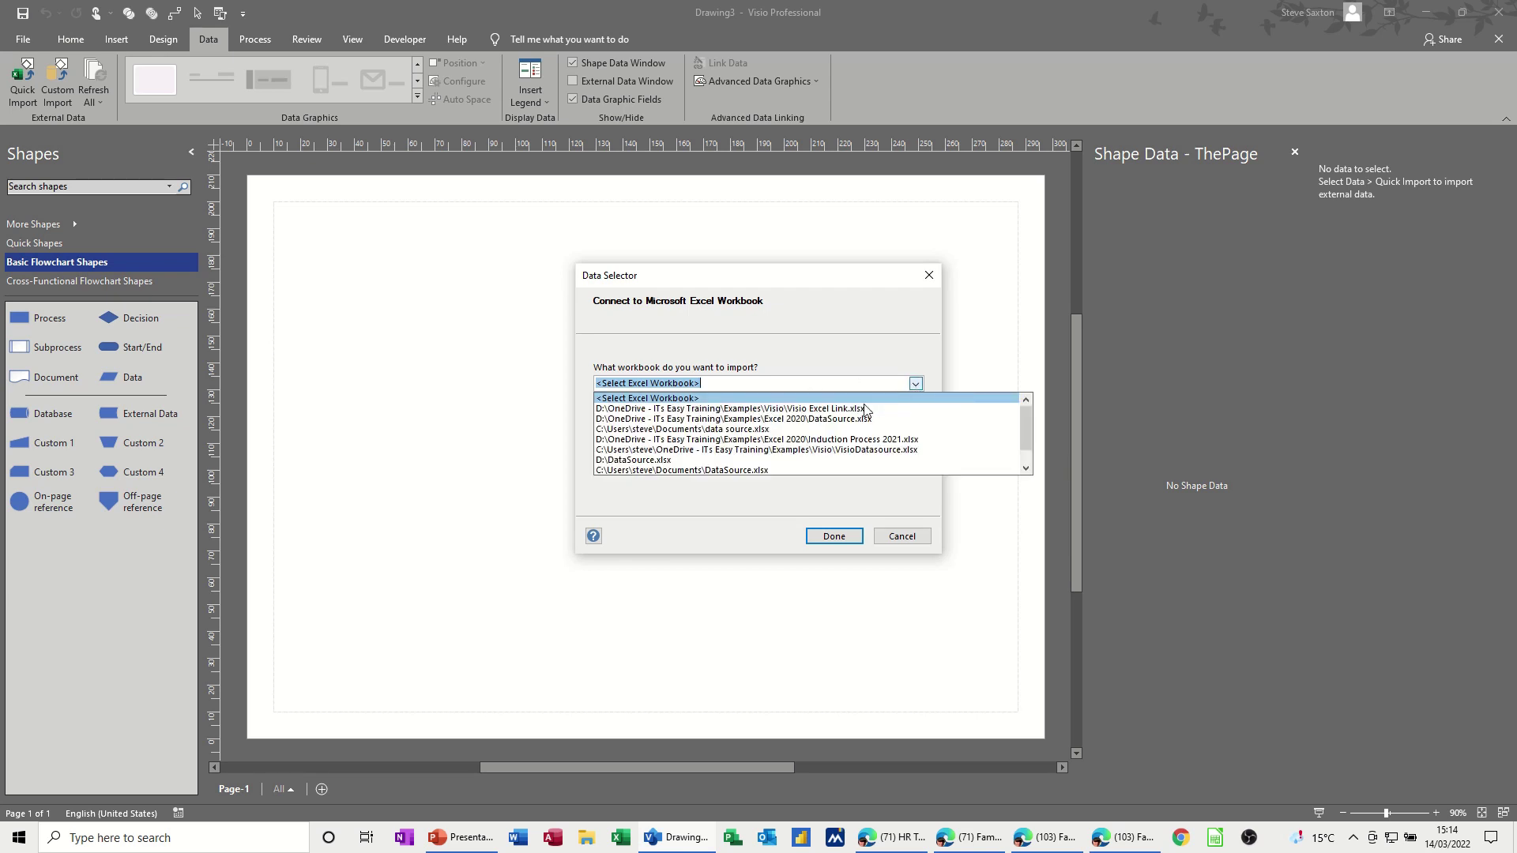
{"action": "left_click", "coordinate": [786, 410]}
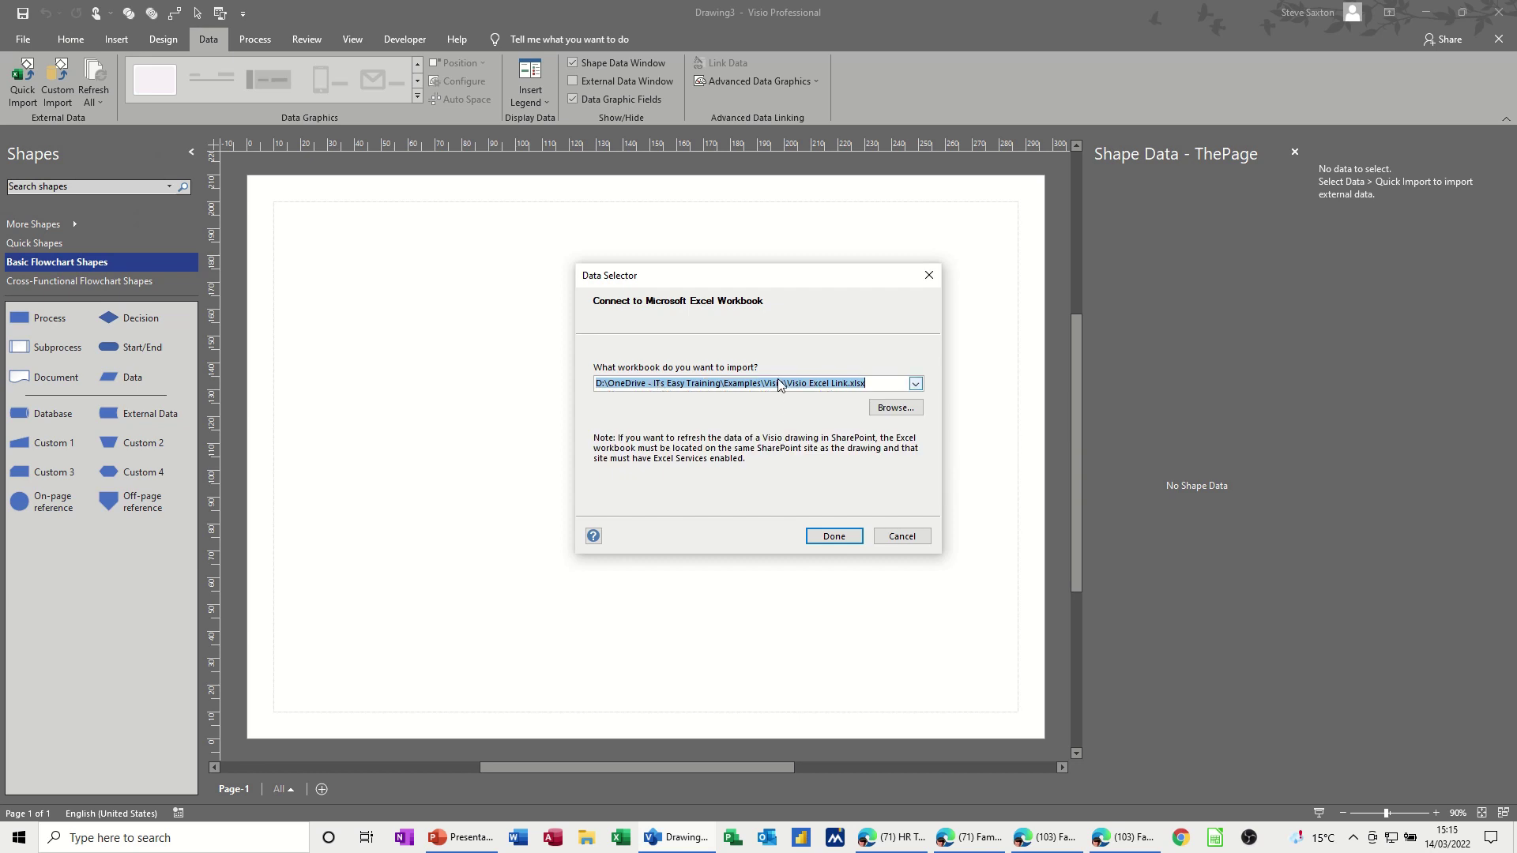
{"action": "left_click", "coordinate": [834, 537]}
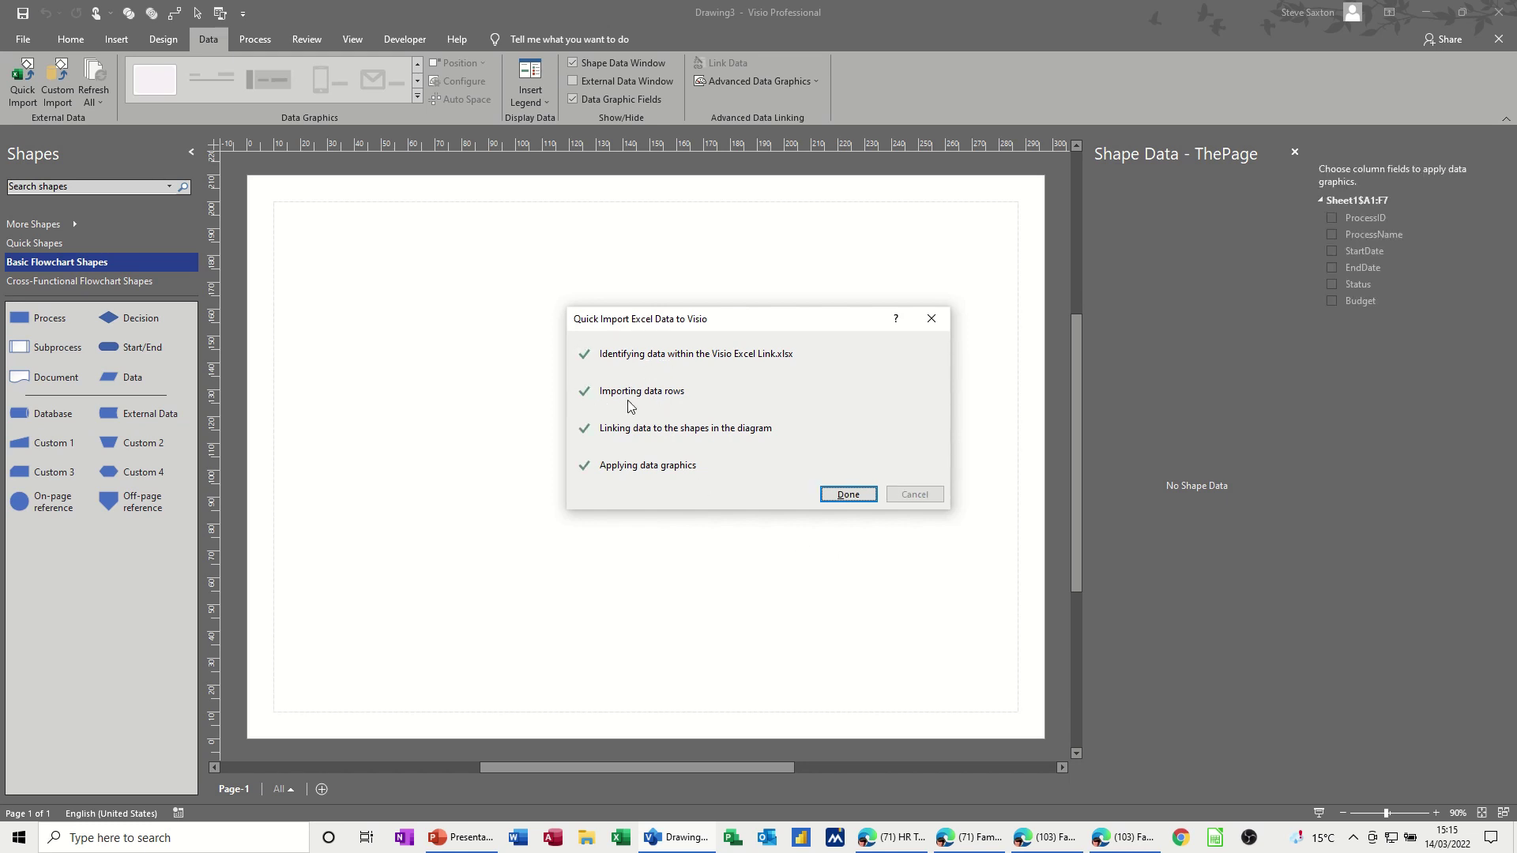
{"action": "left_click", "coordinate": [851, 496]}
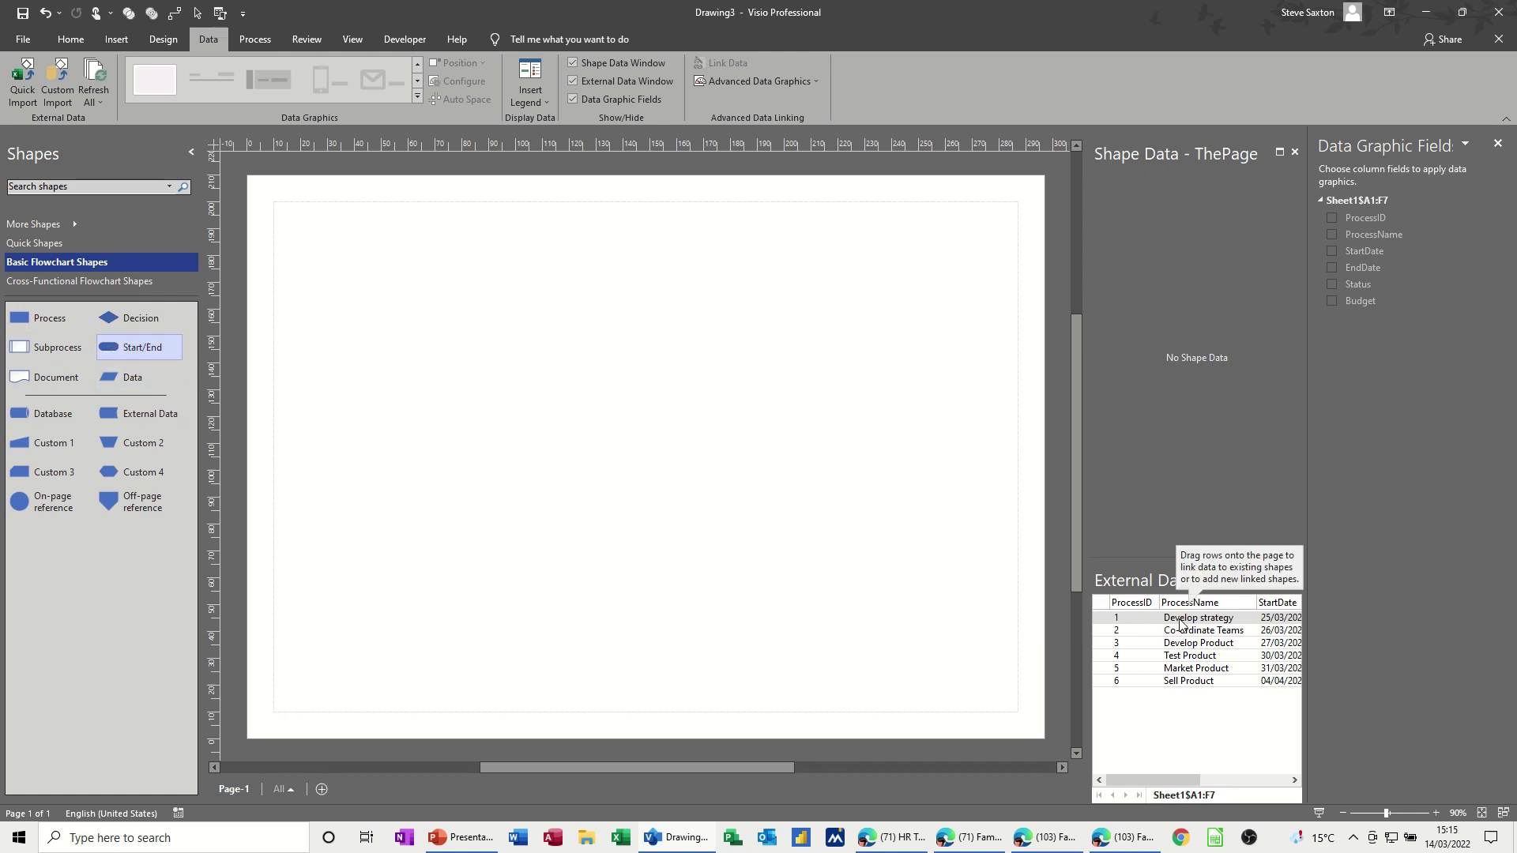
Place the Develop strategy row as a Start/End shape that shows its process name
{"action": "left_click_drag", "start_coordinate": [1180, 623], "coordinate": [581, 243]}
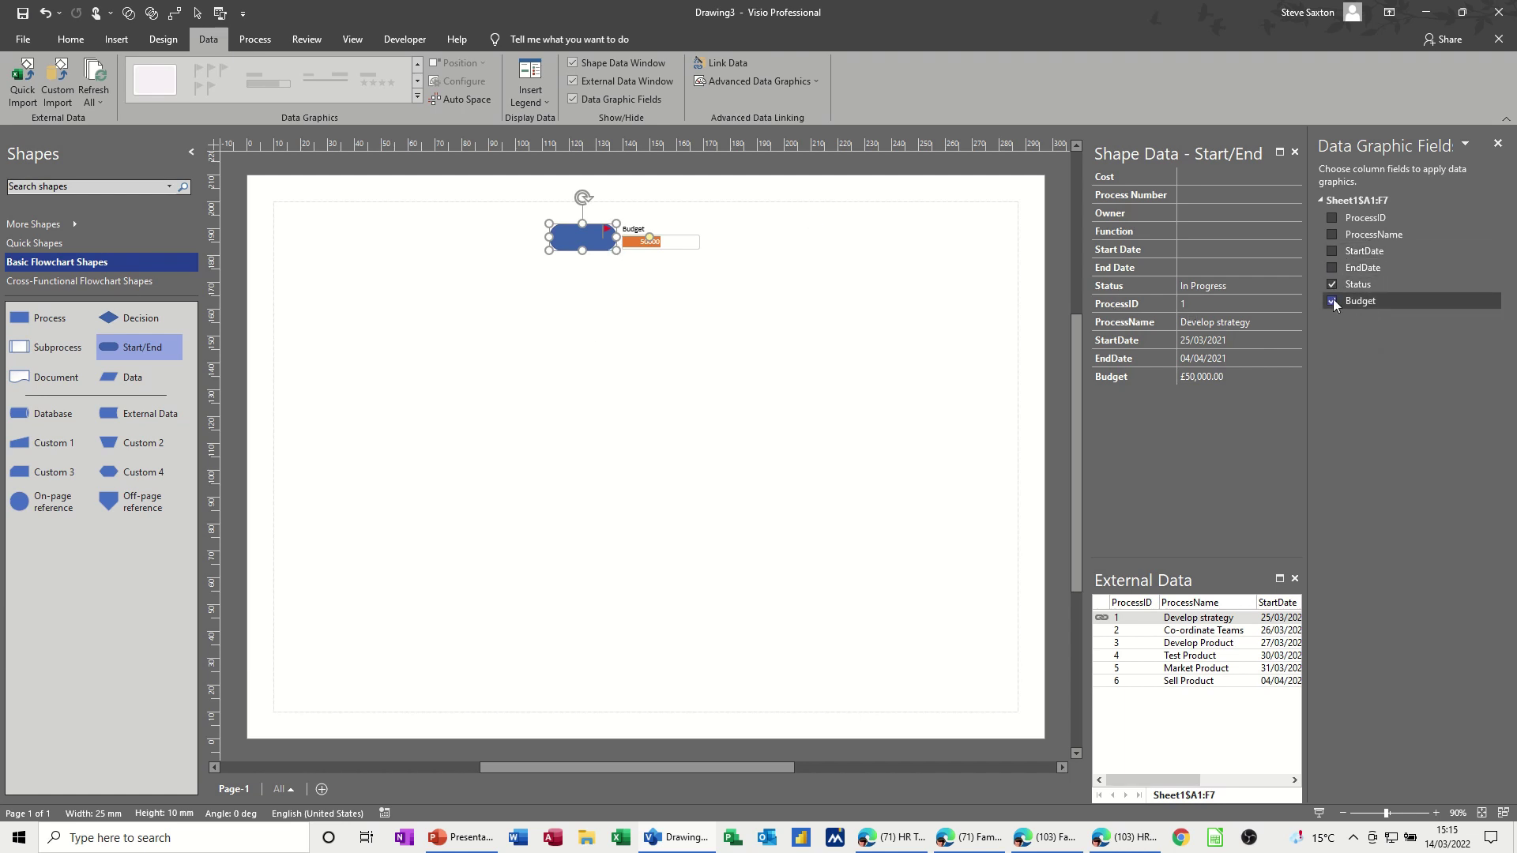
{"action": "left_click", "coordinate": [1337, 234]}
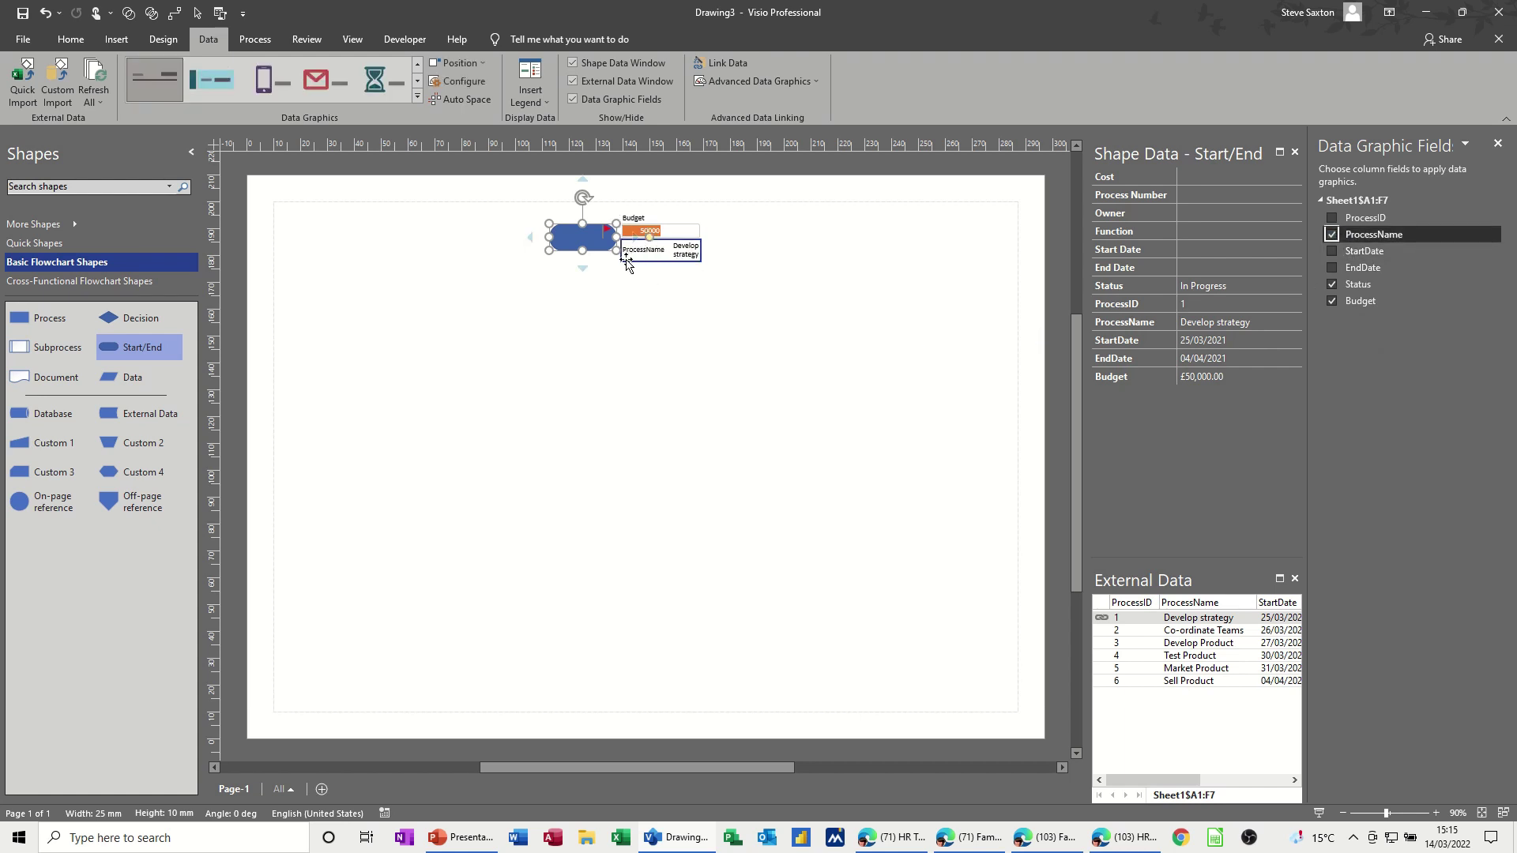
{"action": "left_click", "coordinate": [70, 40]}
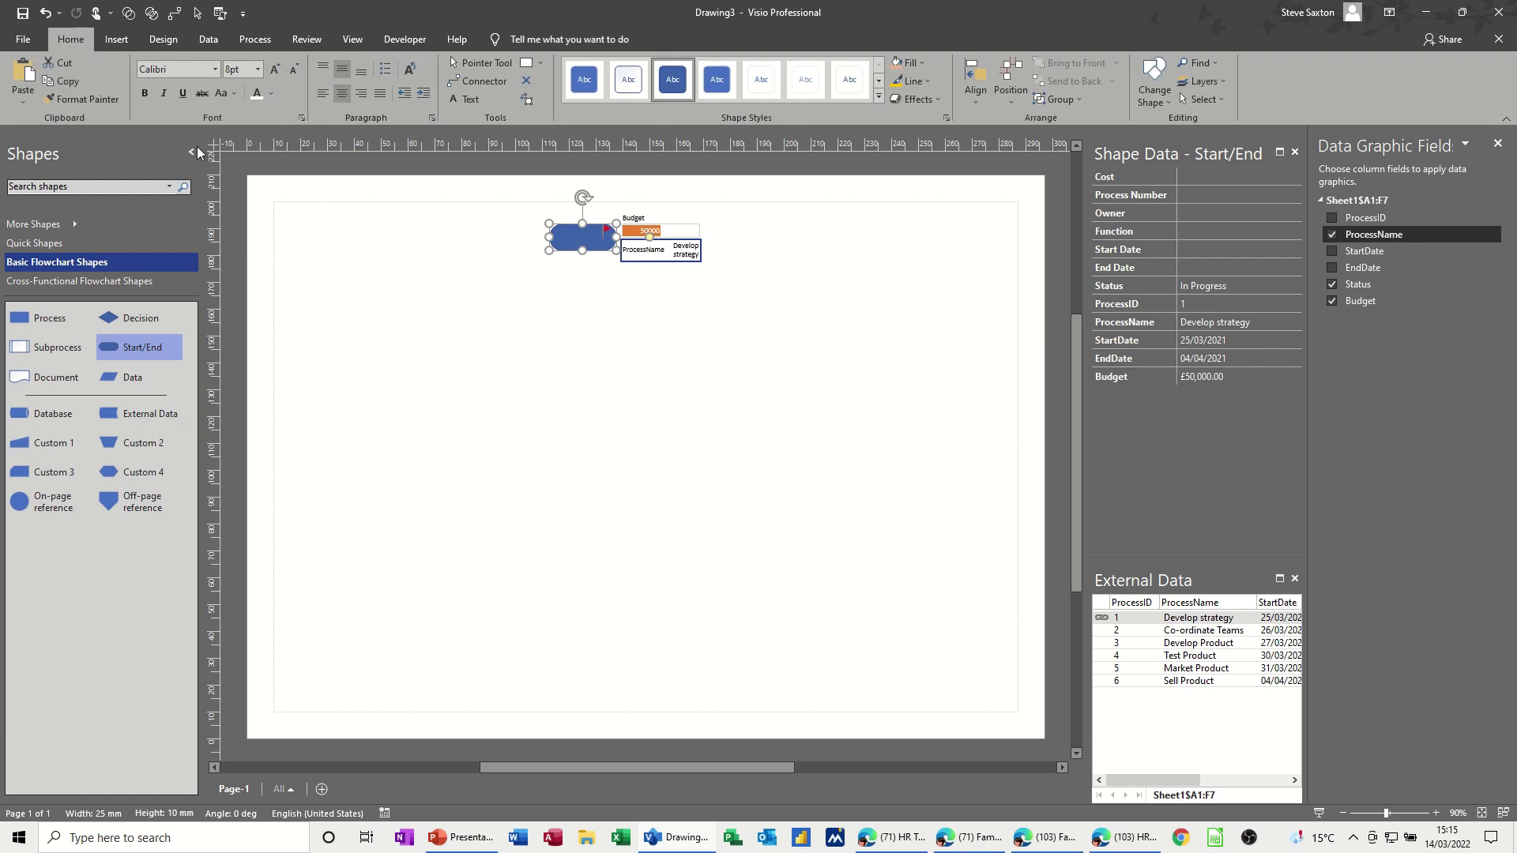
Chain connected Process shapes for Co-ordinate Teams through Sell Product, closing with a Start/End shape
{"action": "left_click", "coordinate": [476, 81]}
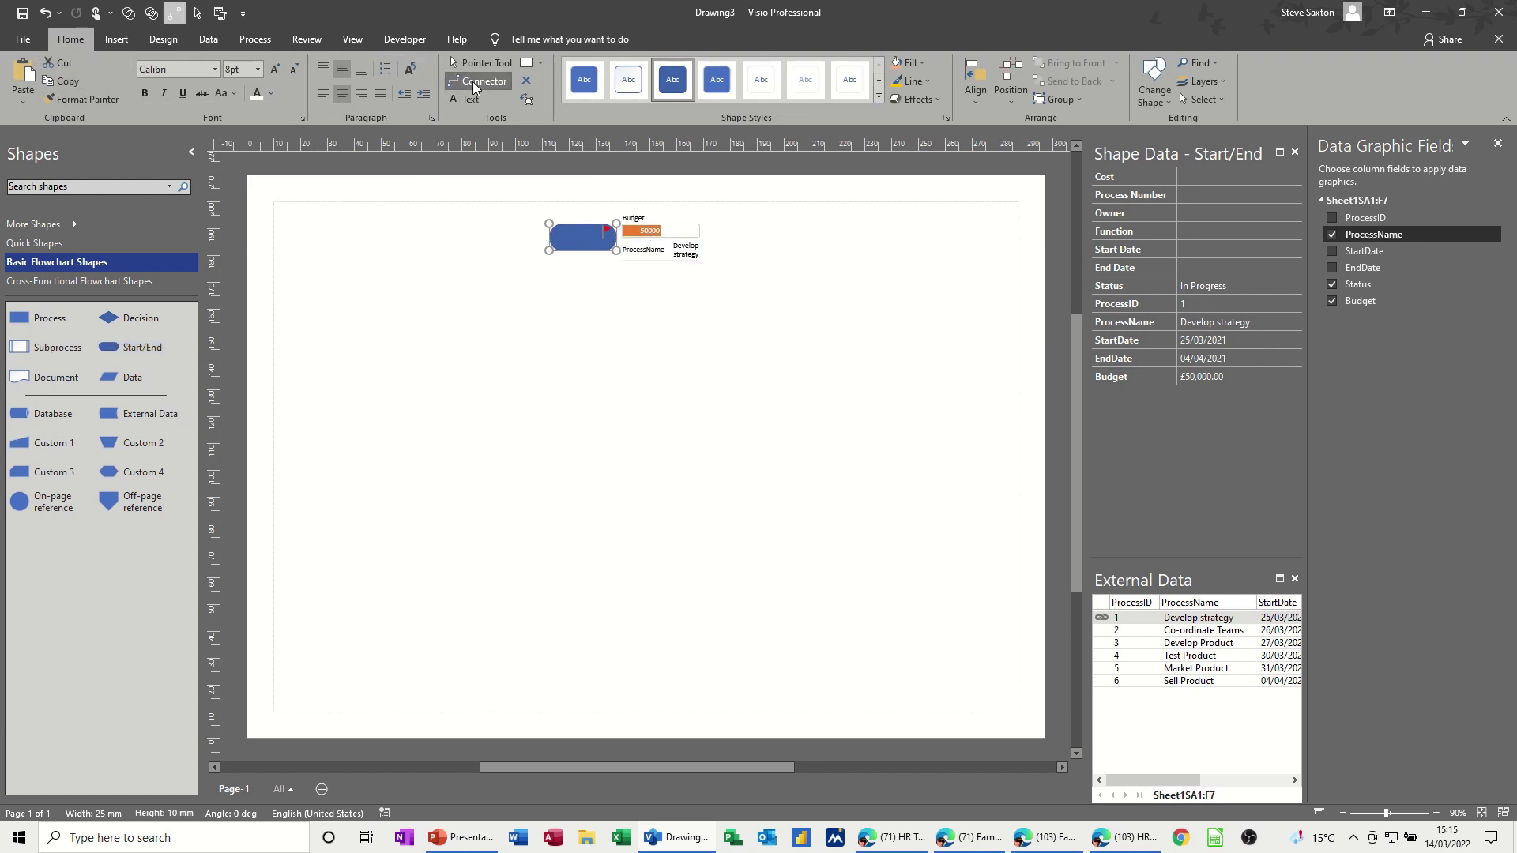
{"action": "left_click", "coordinate": [46, 319]}
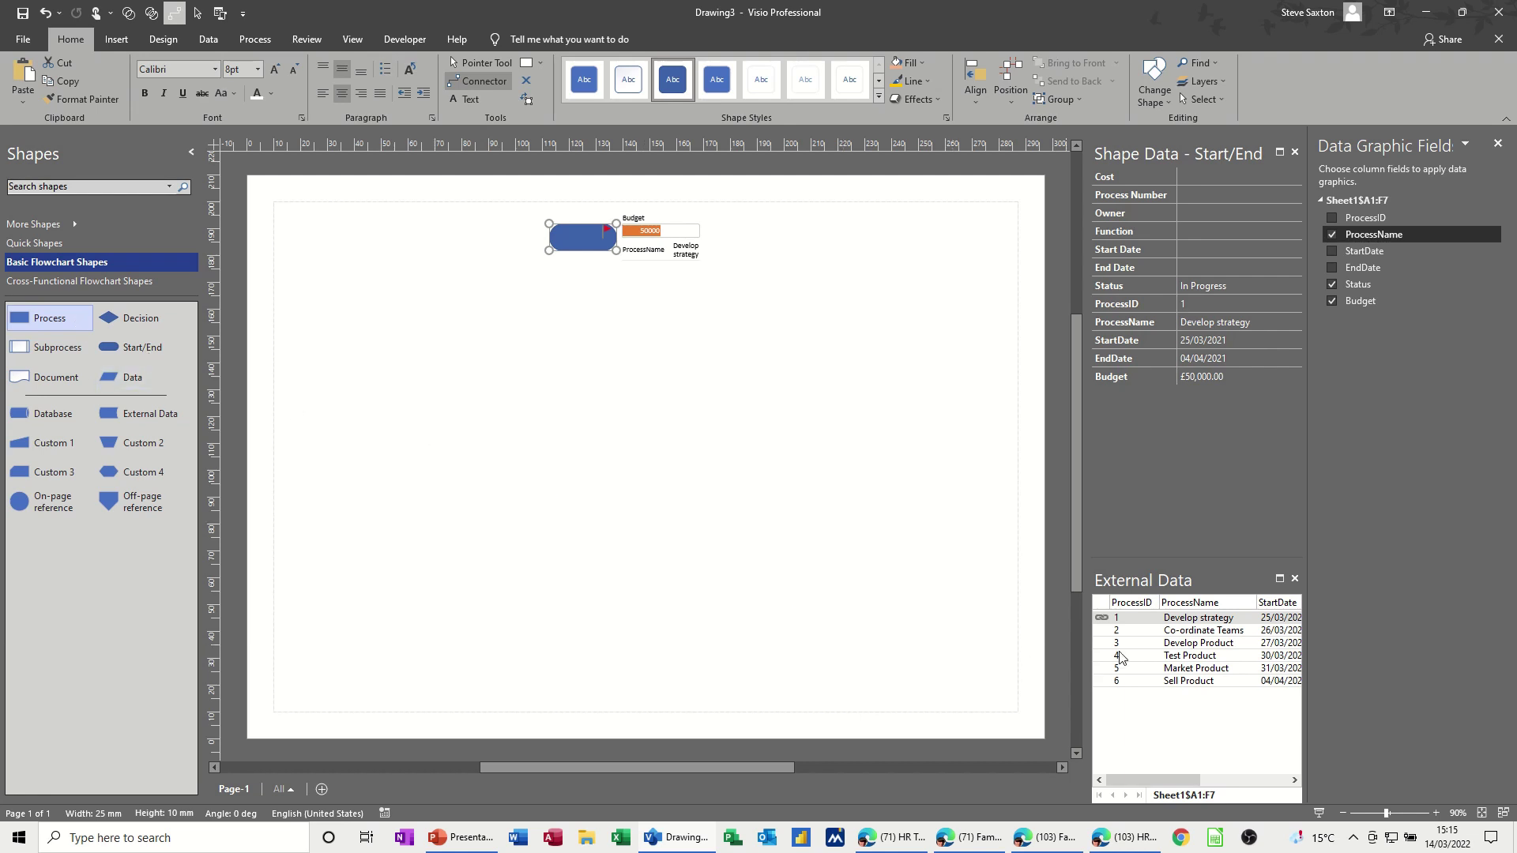
{"action": "left_click_drag", "start_coordinate": [1167, 636], "coordinate": [585, 320]}
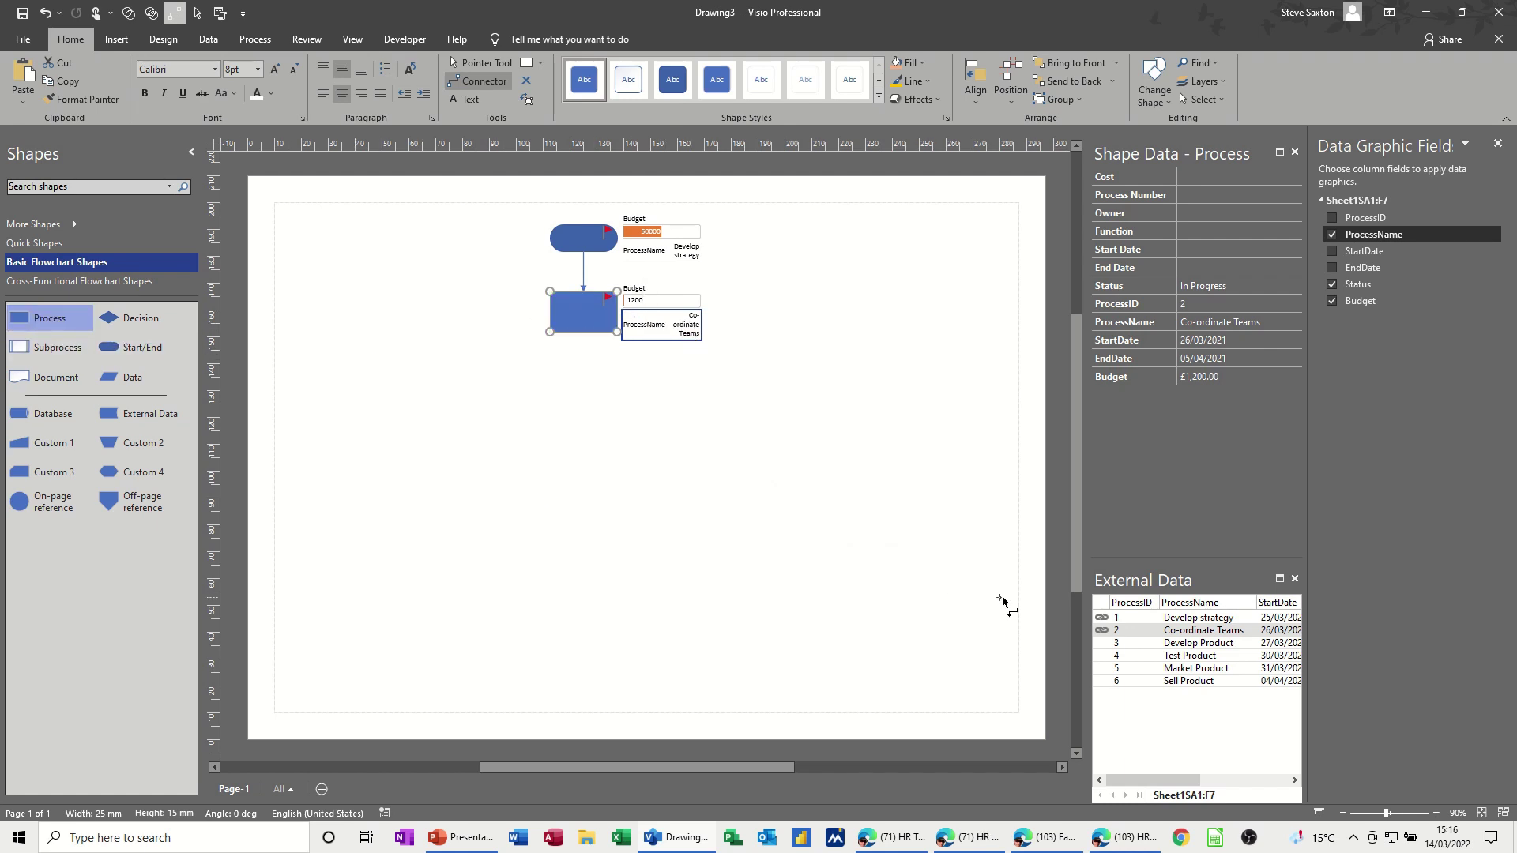
{"action": "left_click_drag", "start_coordinate": [1178, 650], "coordinate": [592, 383]}
{"action": "left_click_drag", "start_coordinate": [1195, 660], "coordinate": [583, 472]}
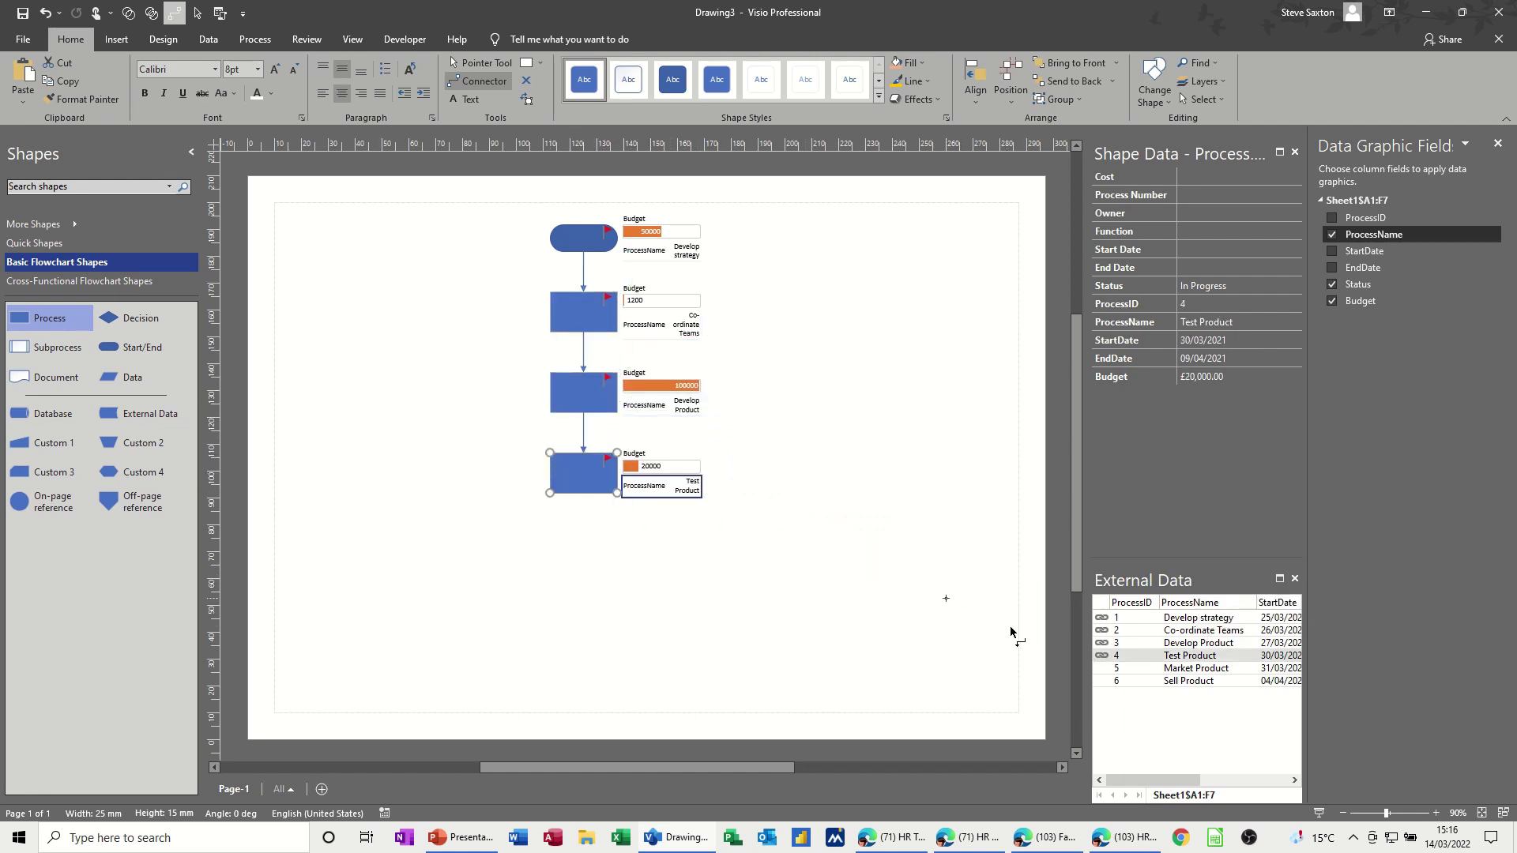
{"action": "left_click_drag", "start_coordinate": [1185, 670], "coordinate": [594, 547]}
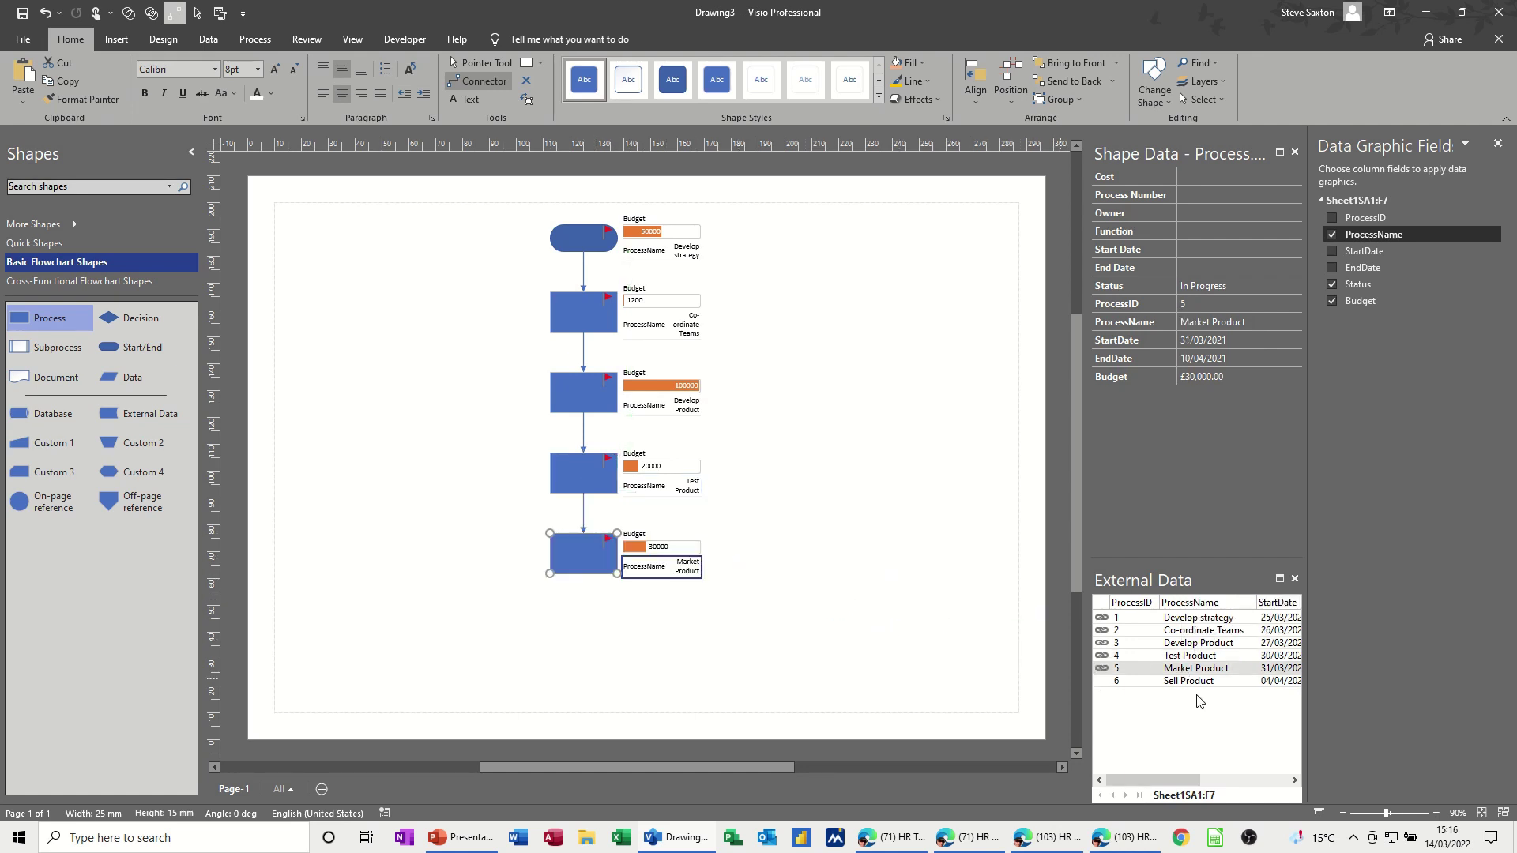
{"action": "left_click_drag", "start_coordinate": [1192, 682], "coordinate": [588, 624]}
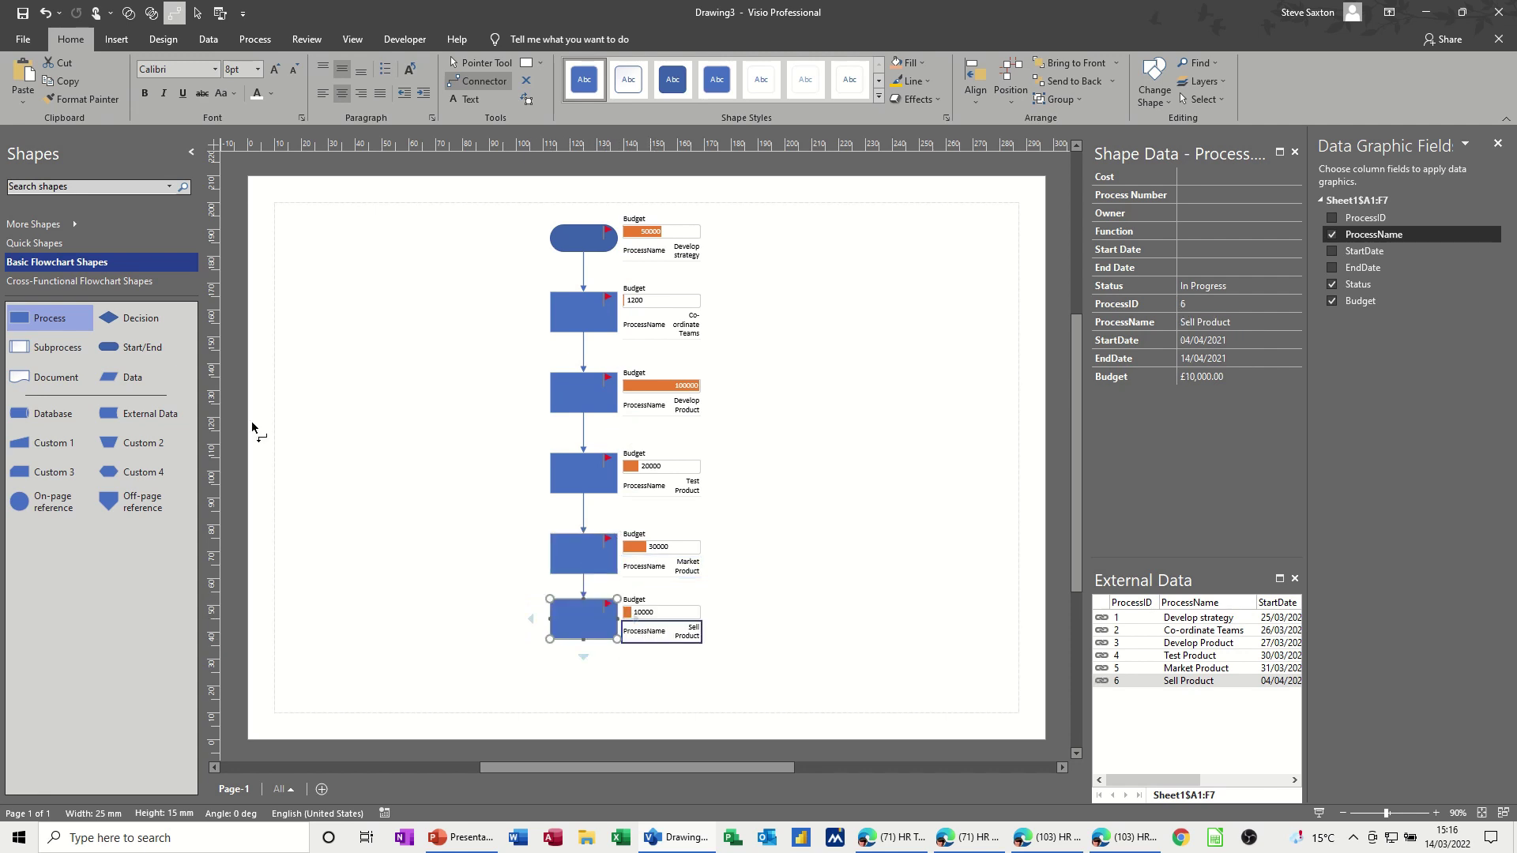
{"action": "left_click_drag", "start_coordinate": [118, 348], "coordinate": [583, 679]}
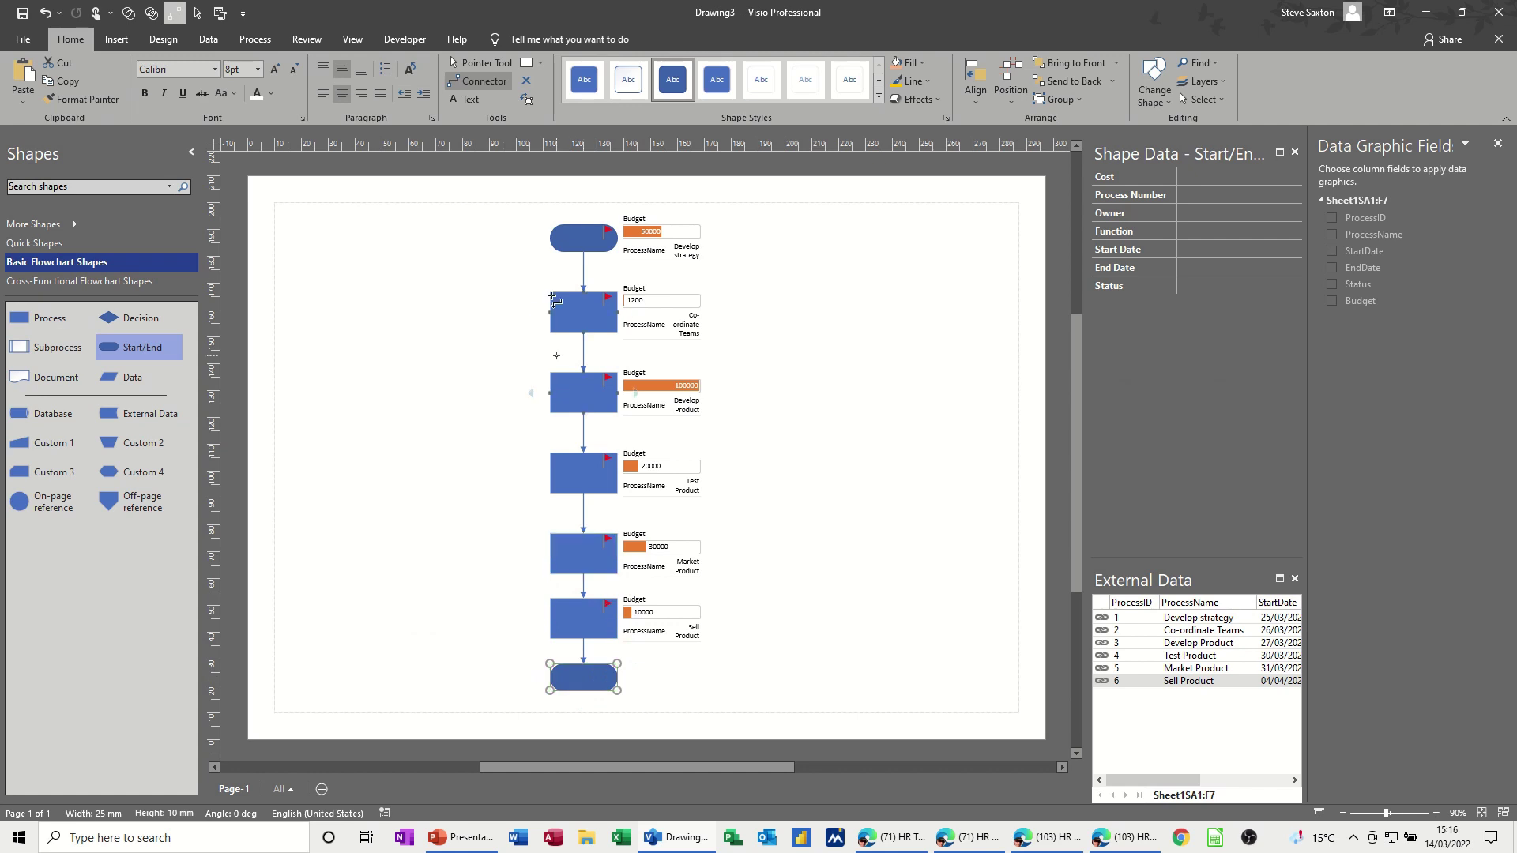
{"action": "left_click", "coordinate": [479, 63]}
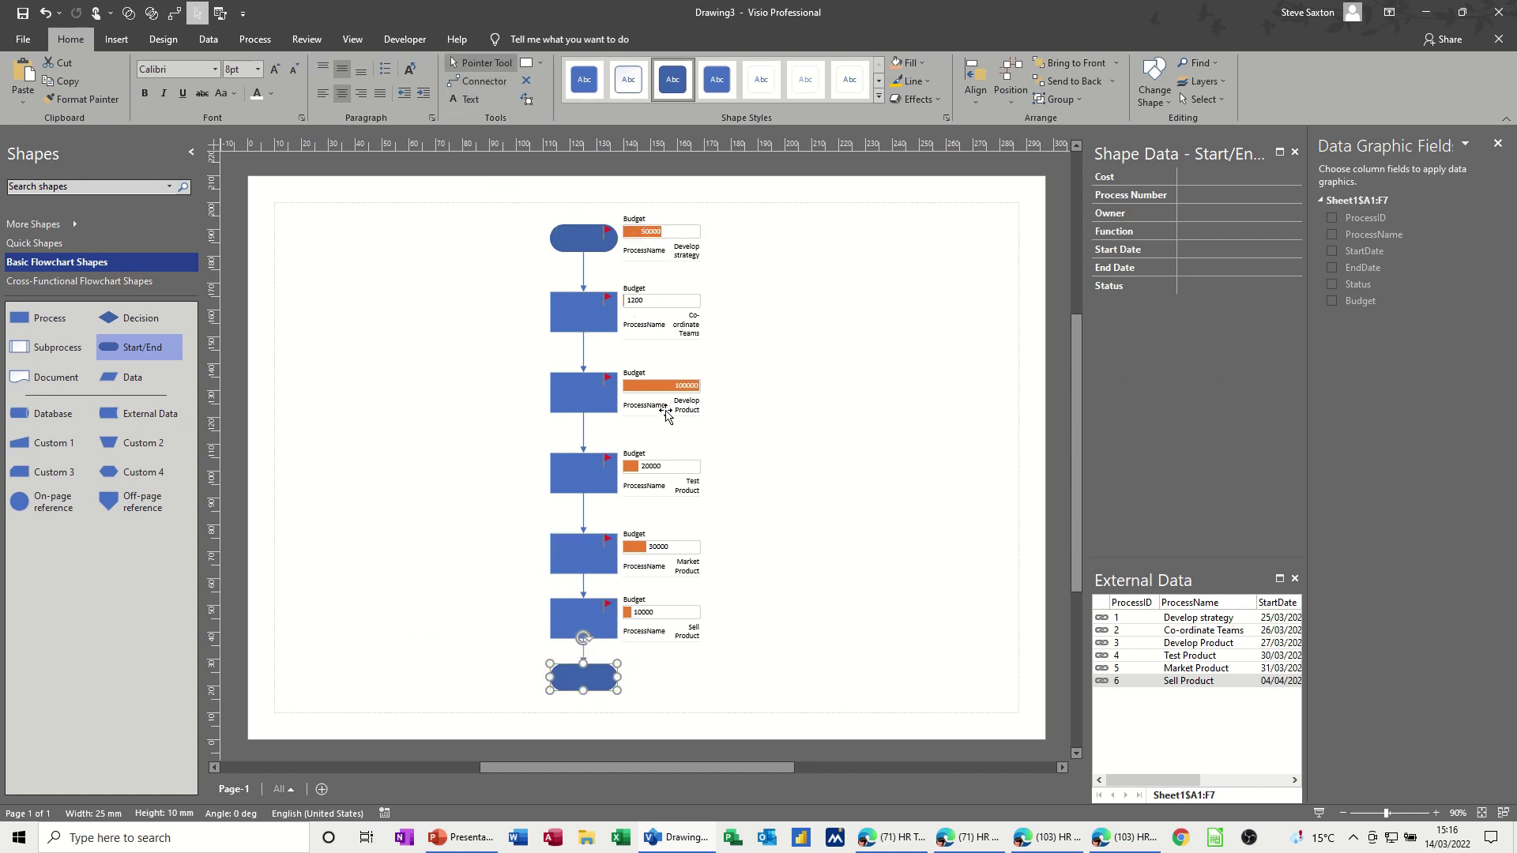
{"action": "left_click", "coordinate": [974, 207]}
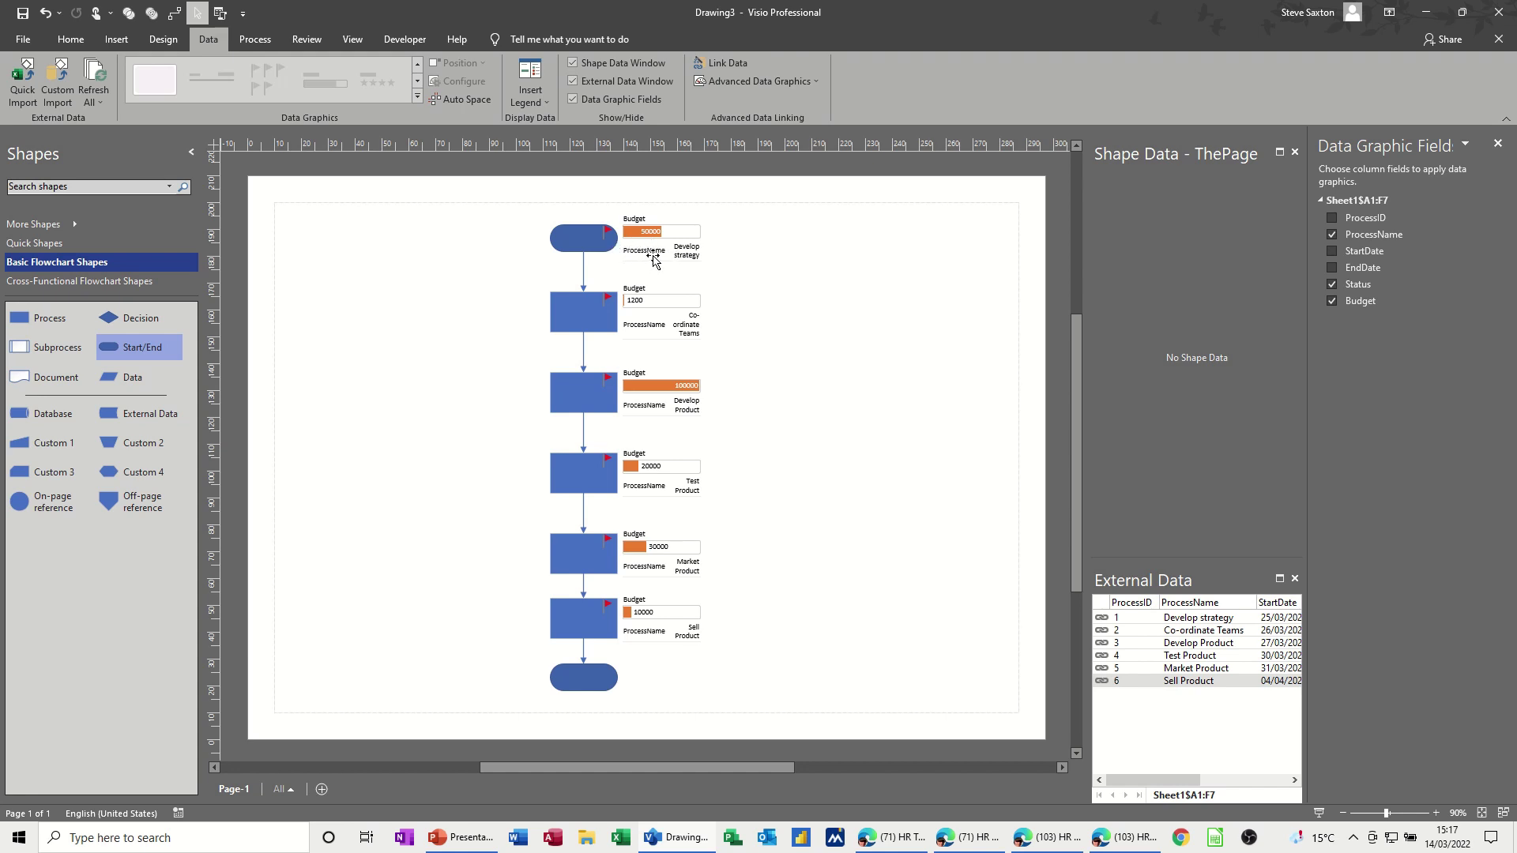
For all seven shapes, set the data graphic's third item to the ProcessName field
{"action": "left_click_drag", "start_coordinate": [533, 214], "coordinate": [720, 702]}
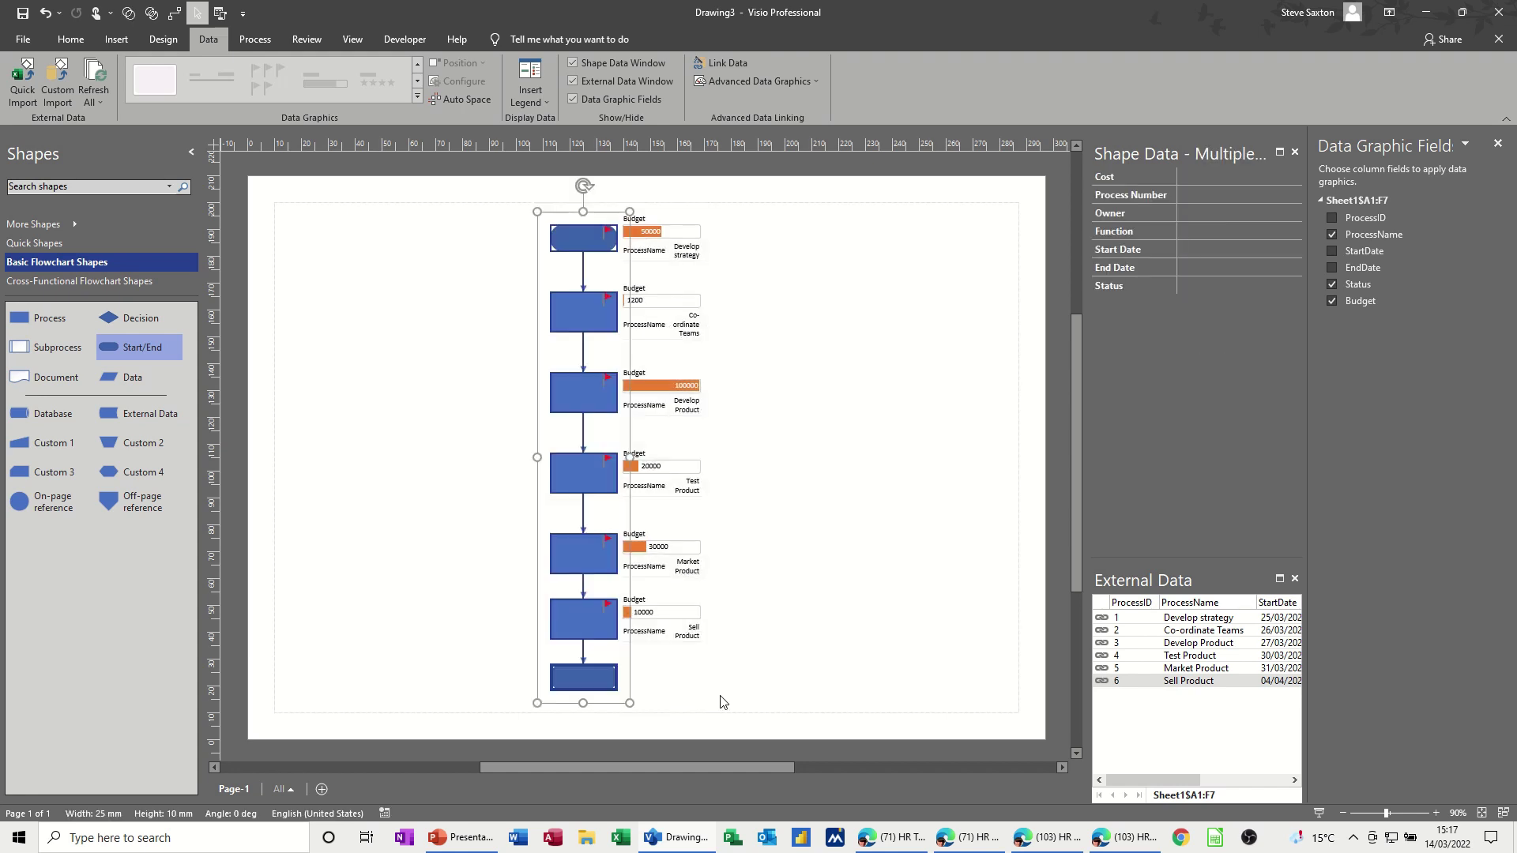
{"action": "left_click", "coordinate": [736, 86]}
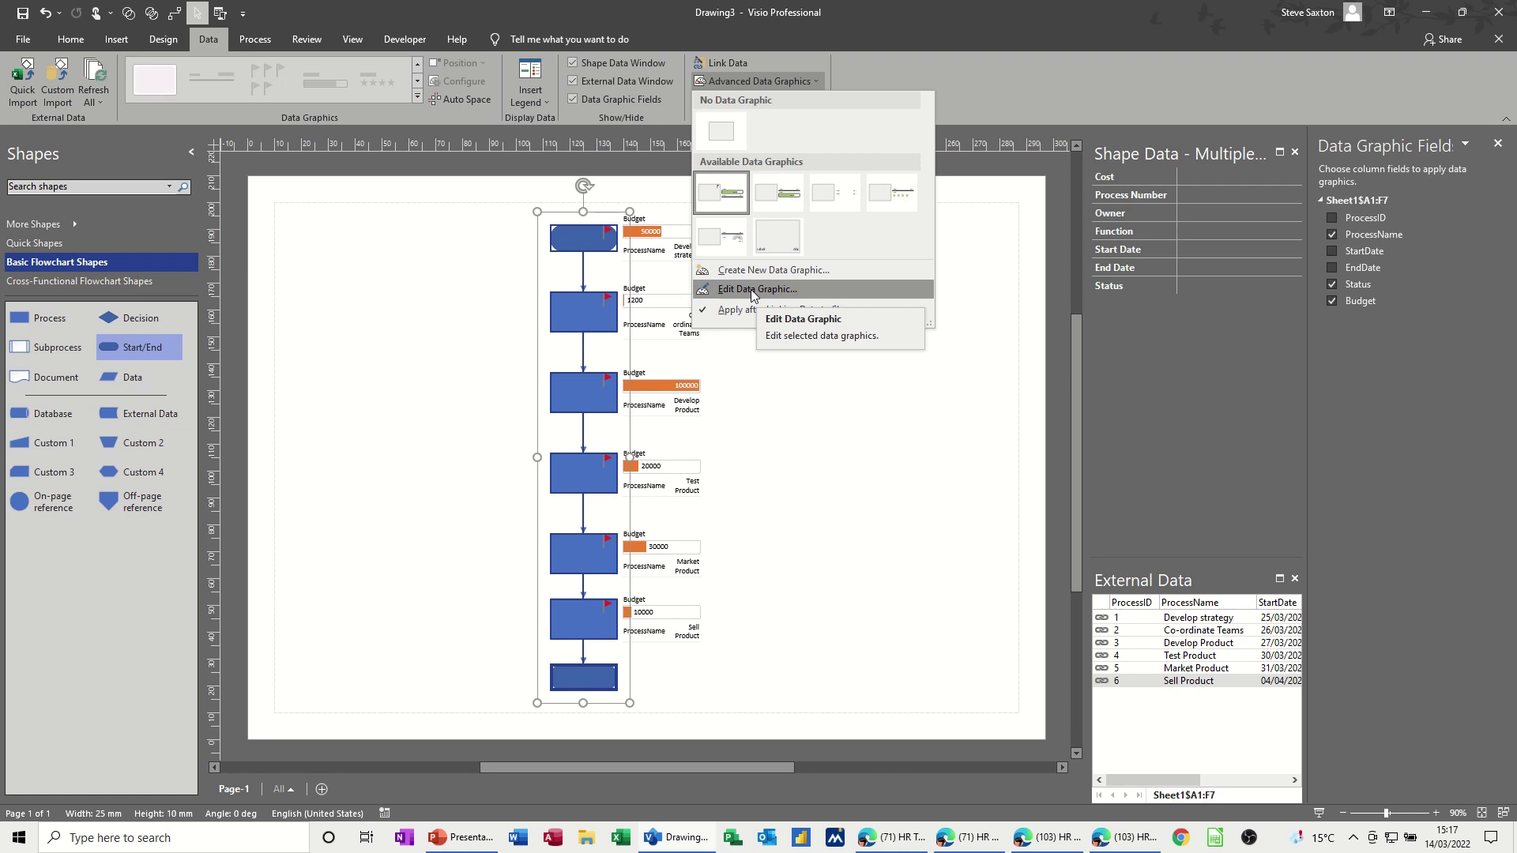
{"action": "left_click", "coordinate": [750, 289]}
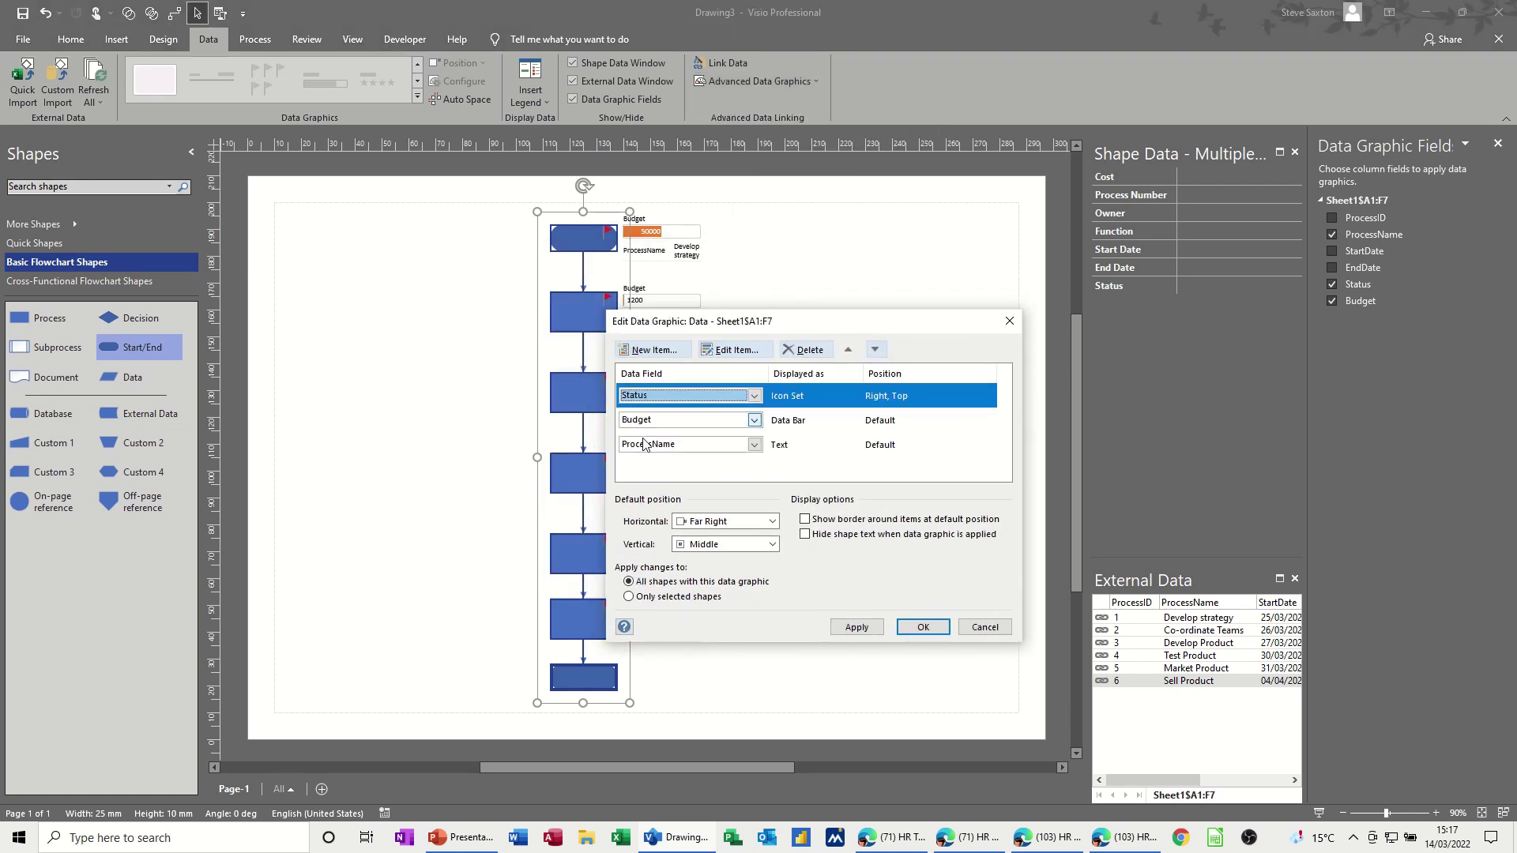
{"action": "left_click", "coordinate": [672, 451]}
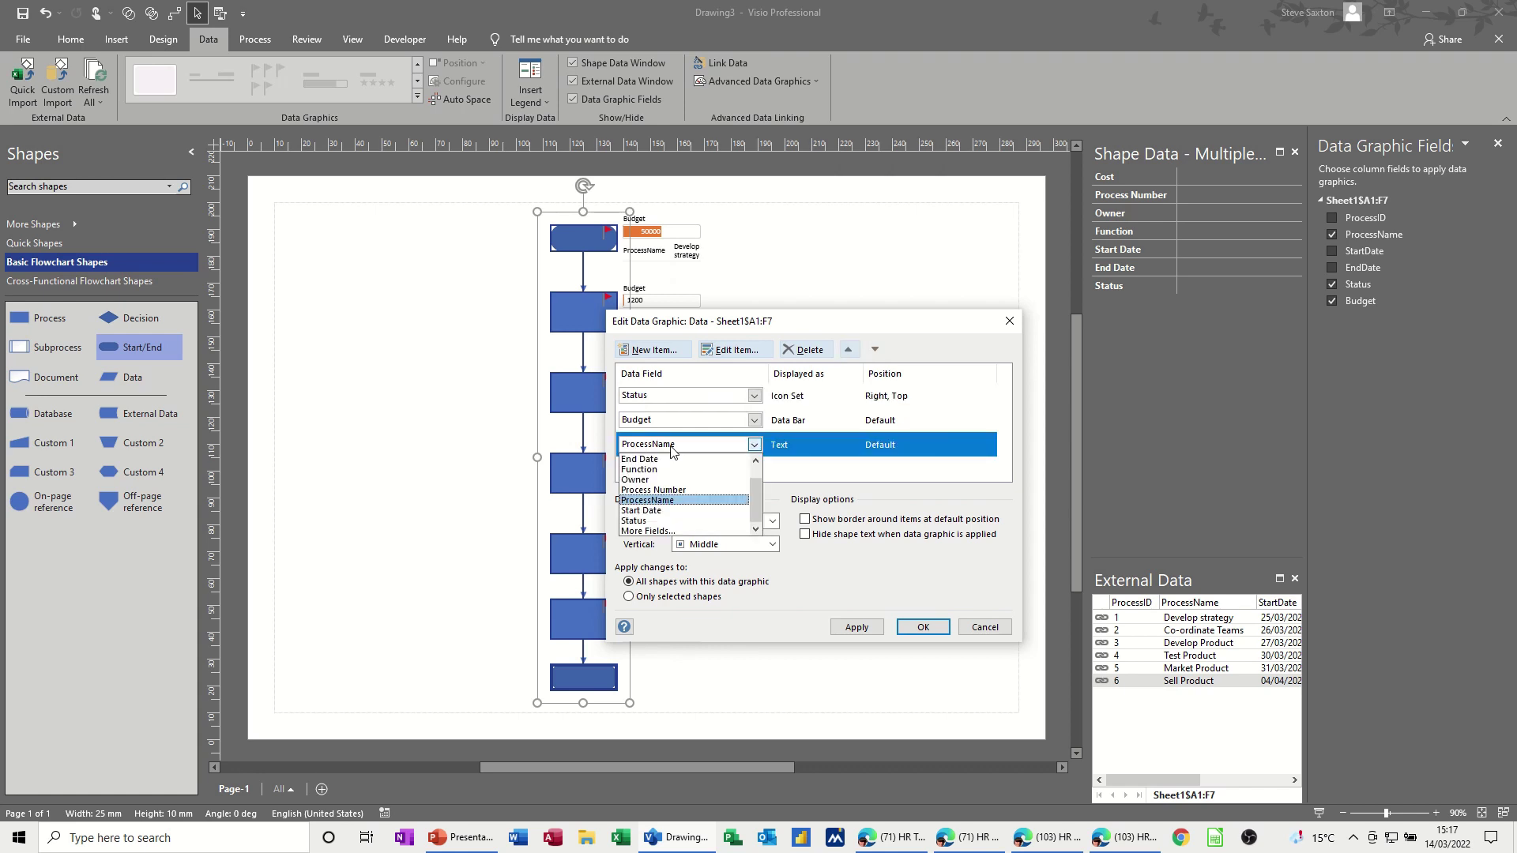
{"action": "left_click", "coordinate": [673, 500]}
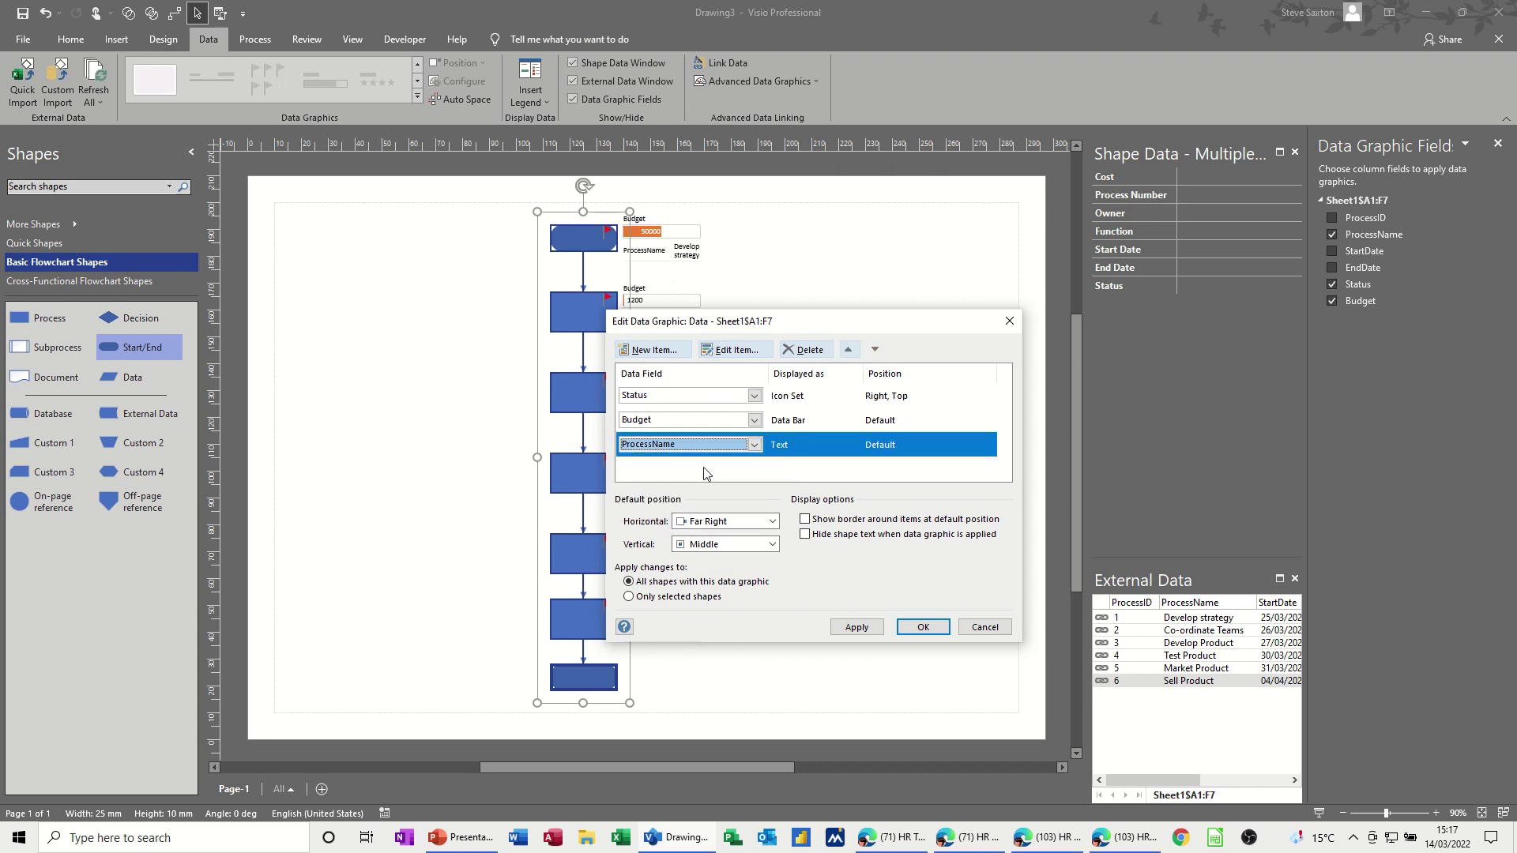
{"action": "left_click", "coordinate": [729, 351]}
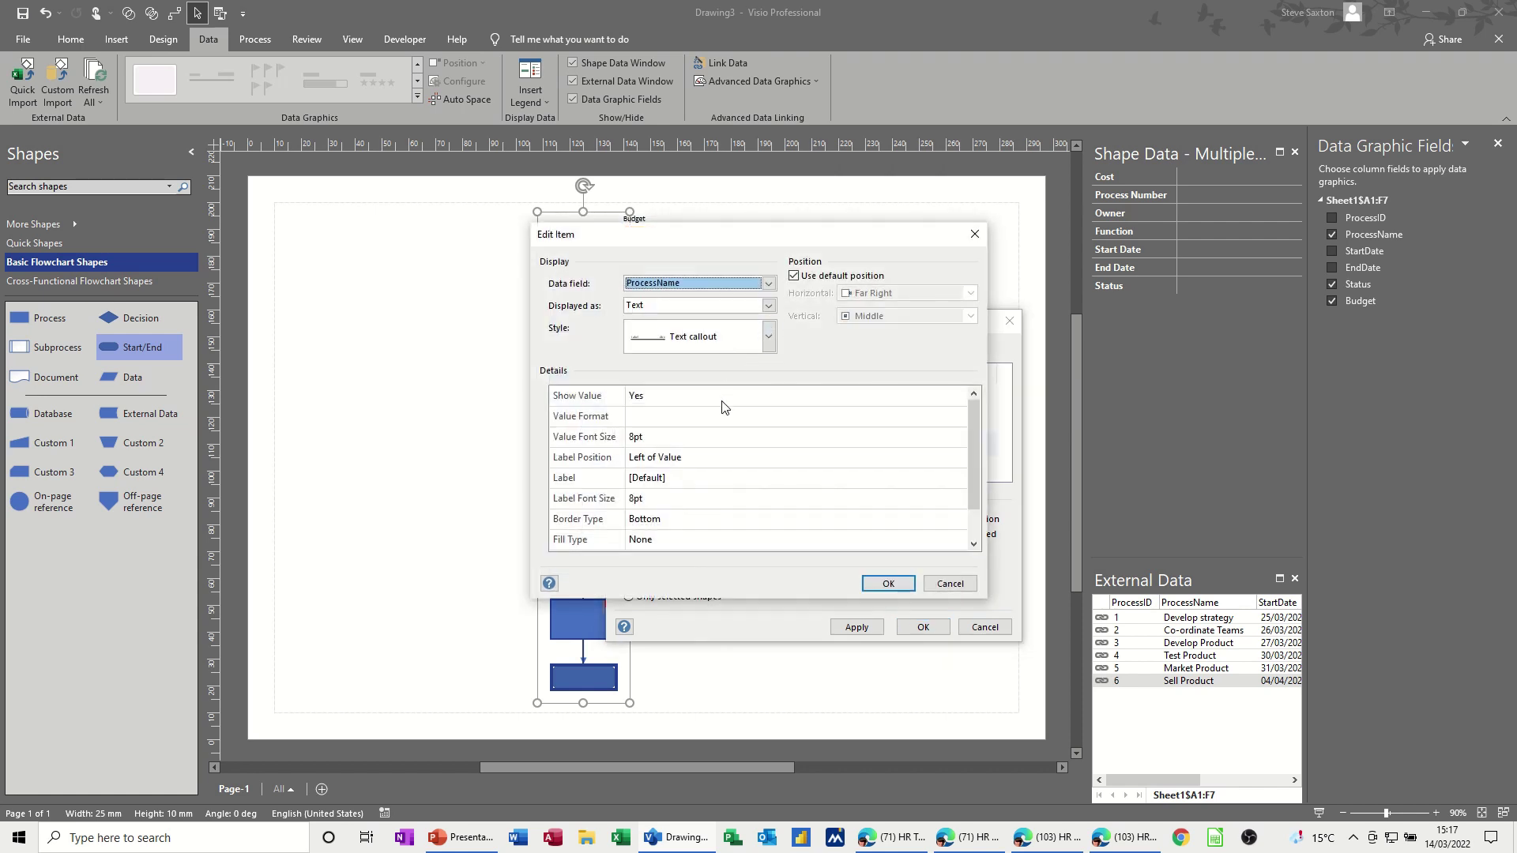
Set the ProcessName item's label to Not Shown and its horizontal position to Center
{"action": "left_click", "coordinate": [694, 463]}
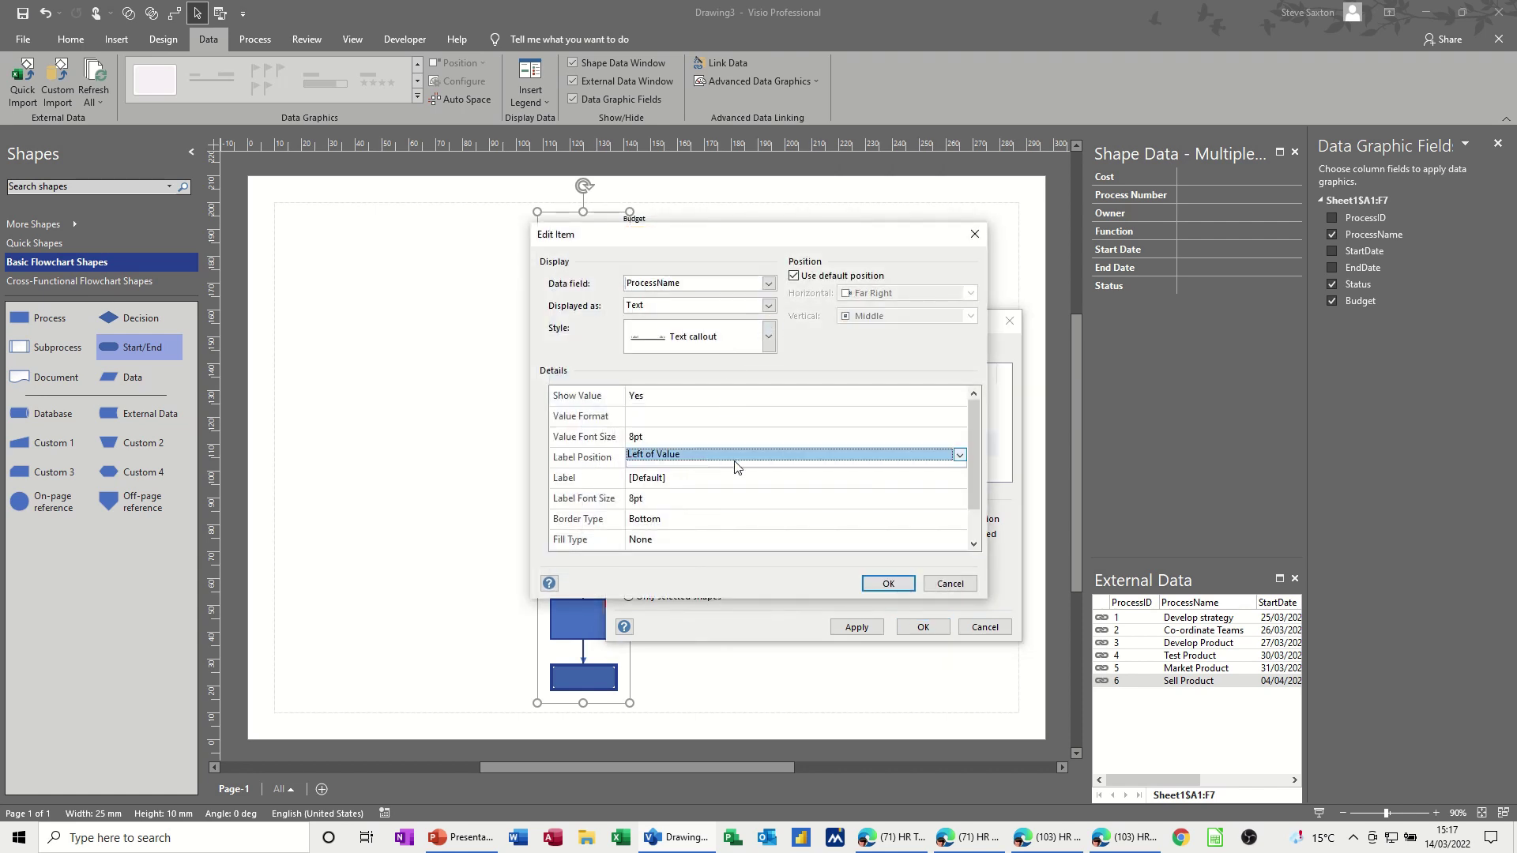
{"action": "left_click", "coordinate": [961, 456]}
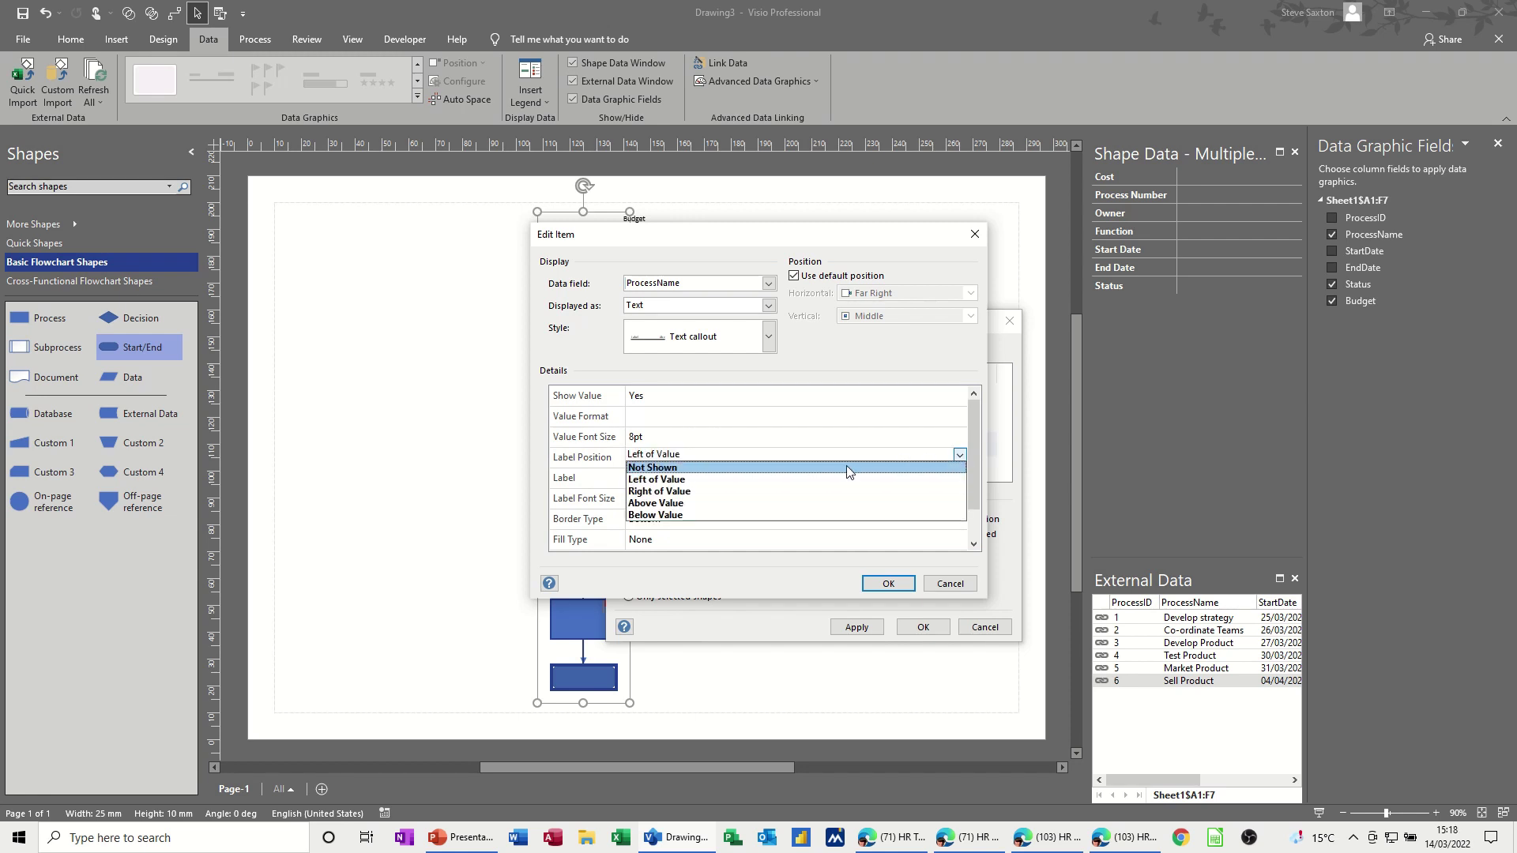
{"action": "left_click", "coordinate": [802, 473]}
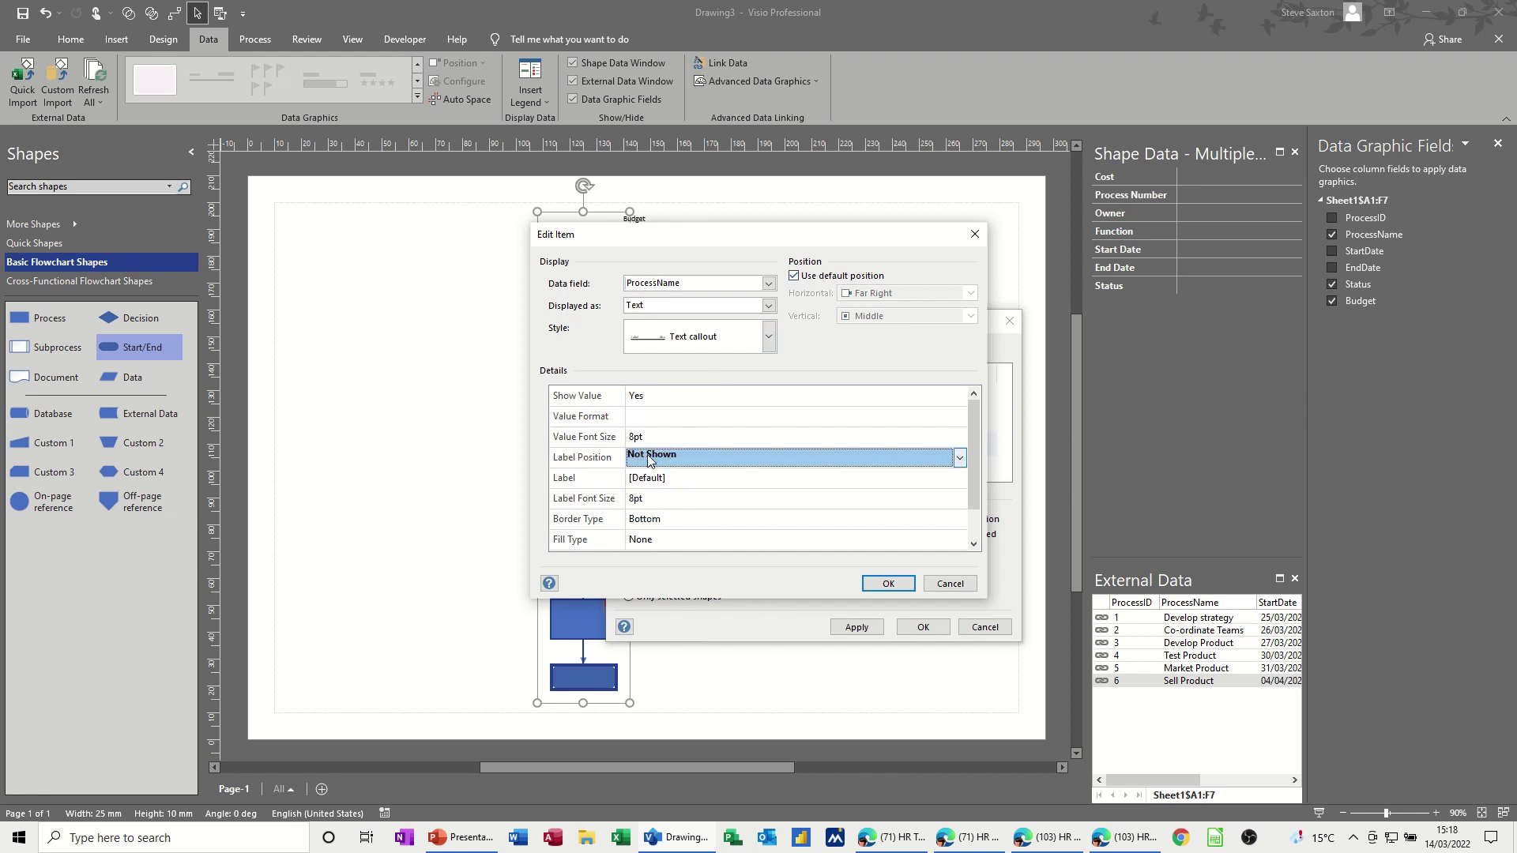
{"action": "left_click", "coordinate": [794, 277]}
{"action": "left_click", "coordinate": [794, 277]}
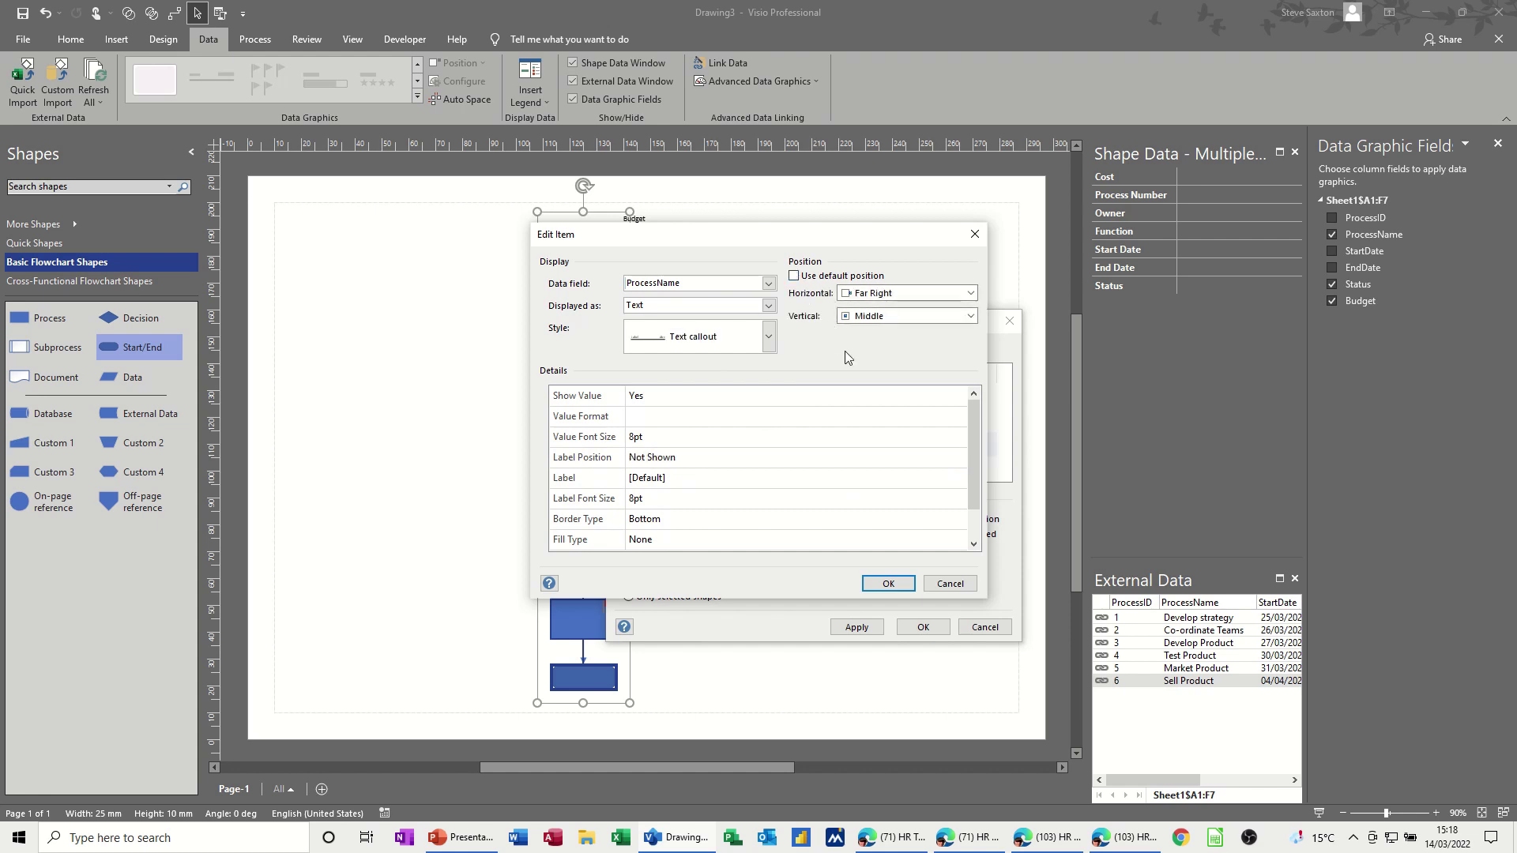
{"action": "left_click", "coordinate": [907, 292]}
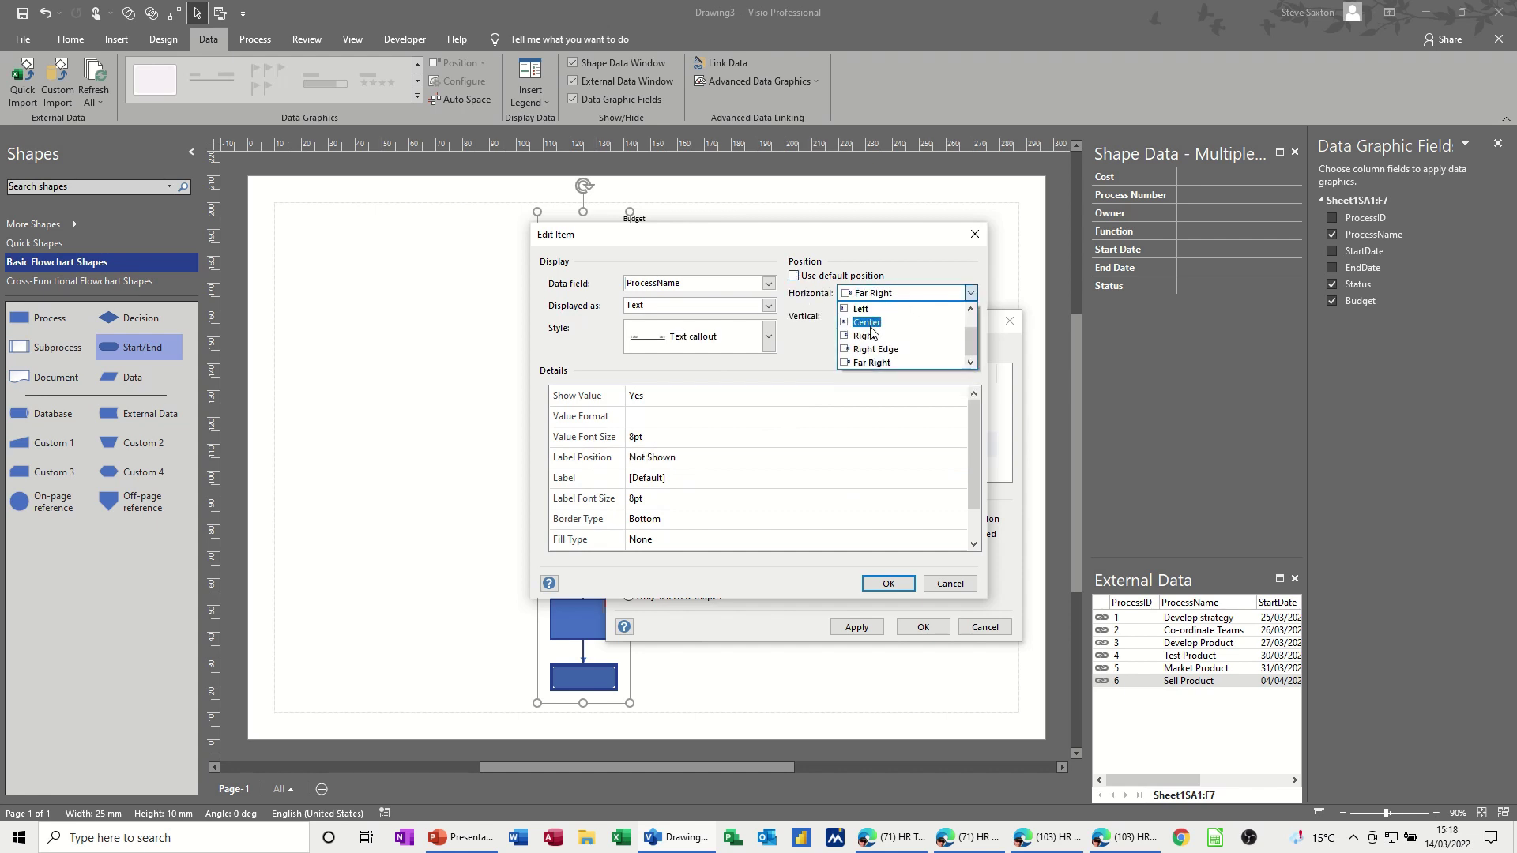
{"action": "left_click", "coordinate": [872, 324]}
{"action": "left_click_drag", "start_coordinate": [711, 234], "coordinate": [751, 349]}
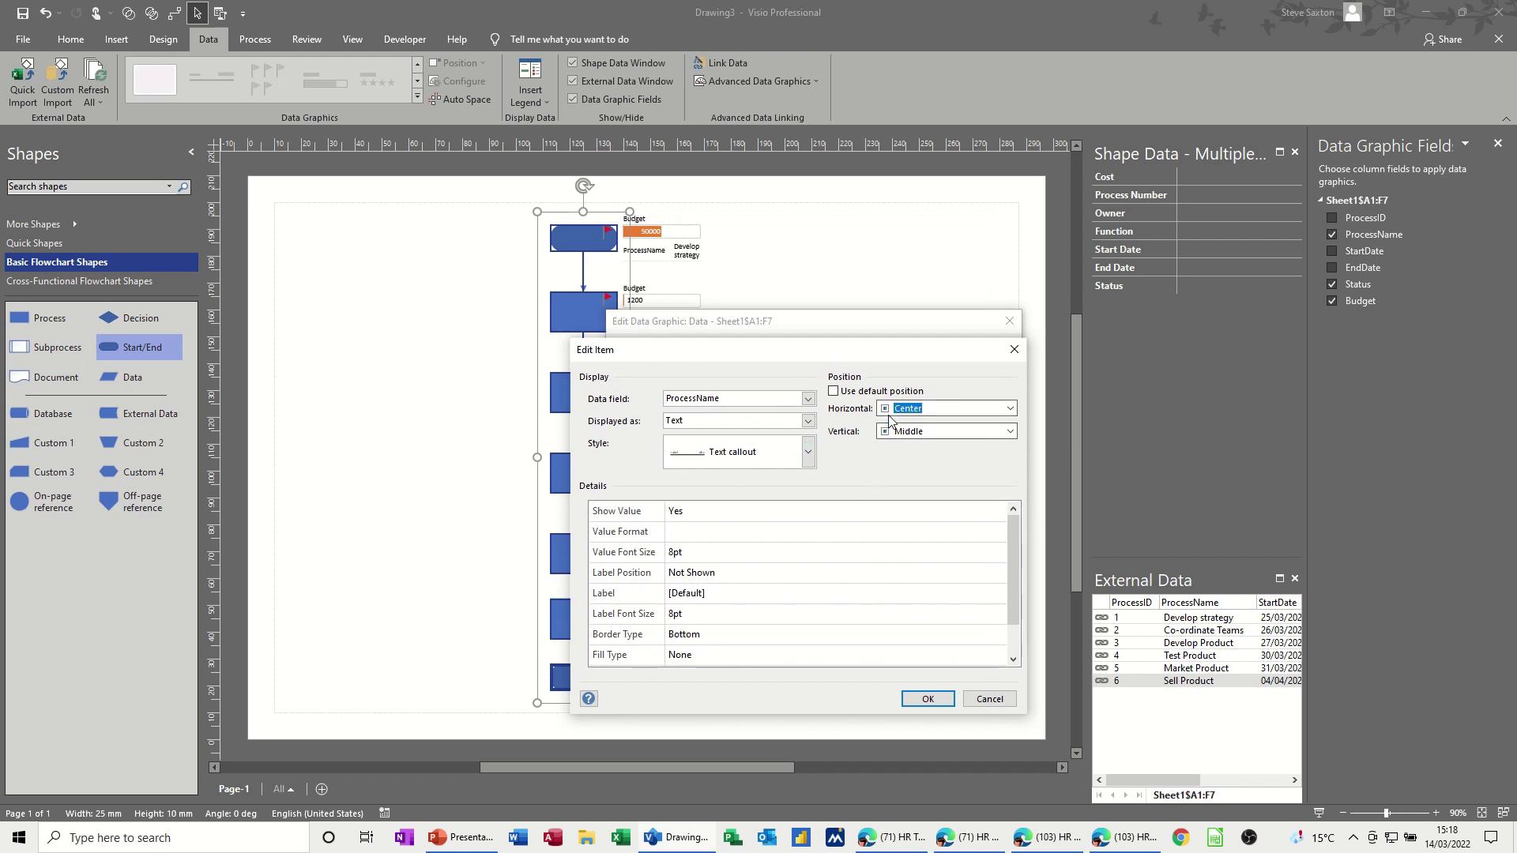
{"action": "left_click", "coordinate": [921, 698]}
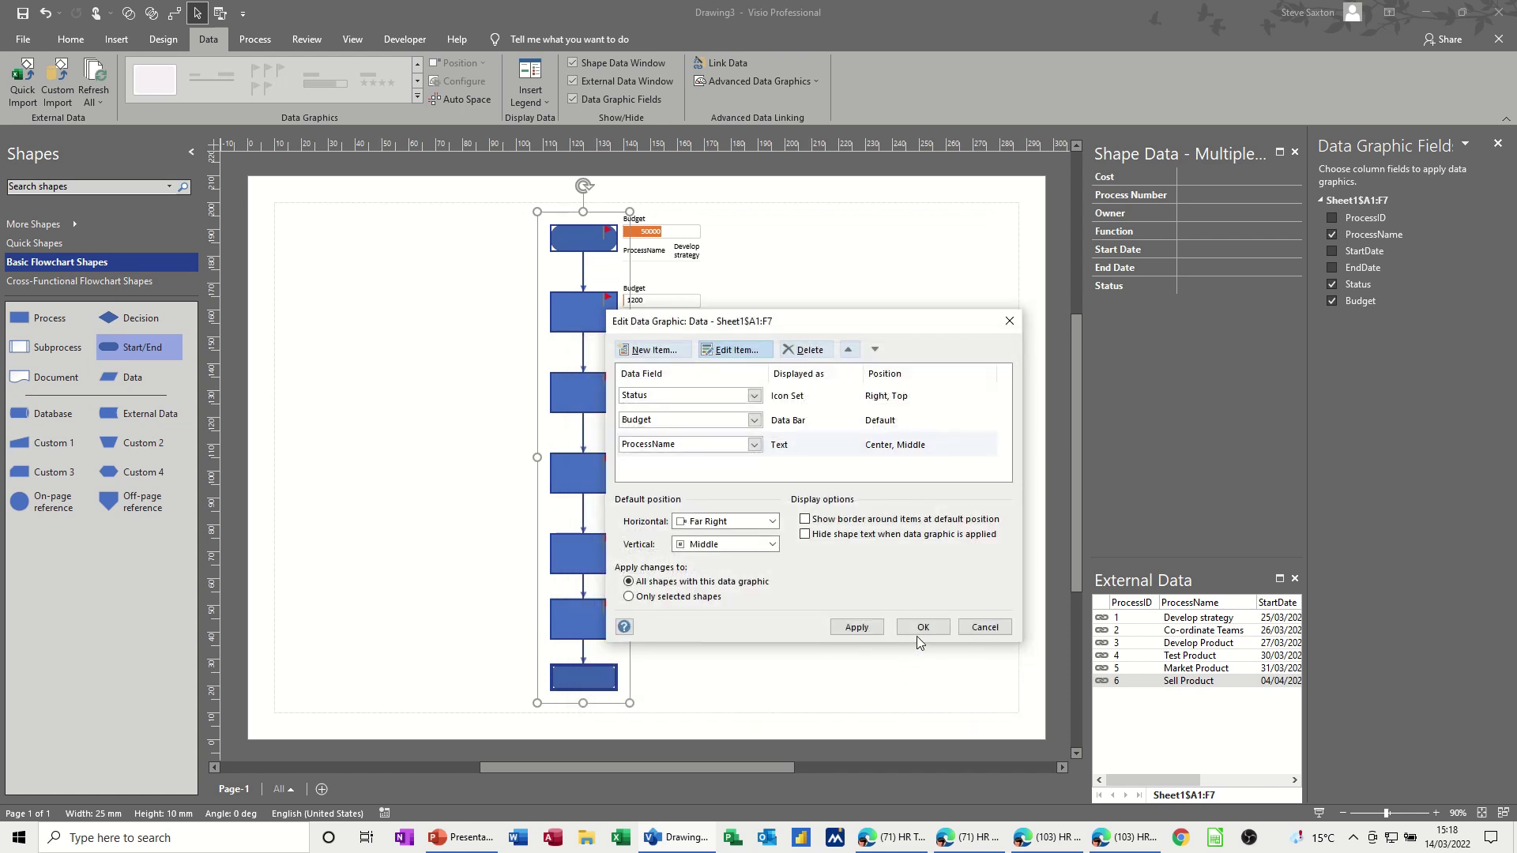
{"action": "left_click", "coordinate": [921, 628]}
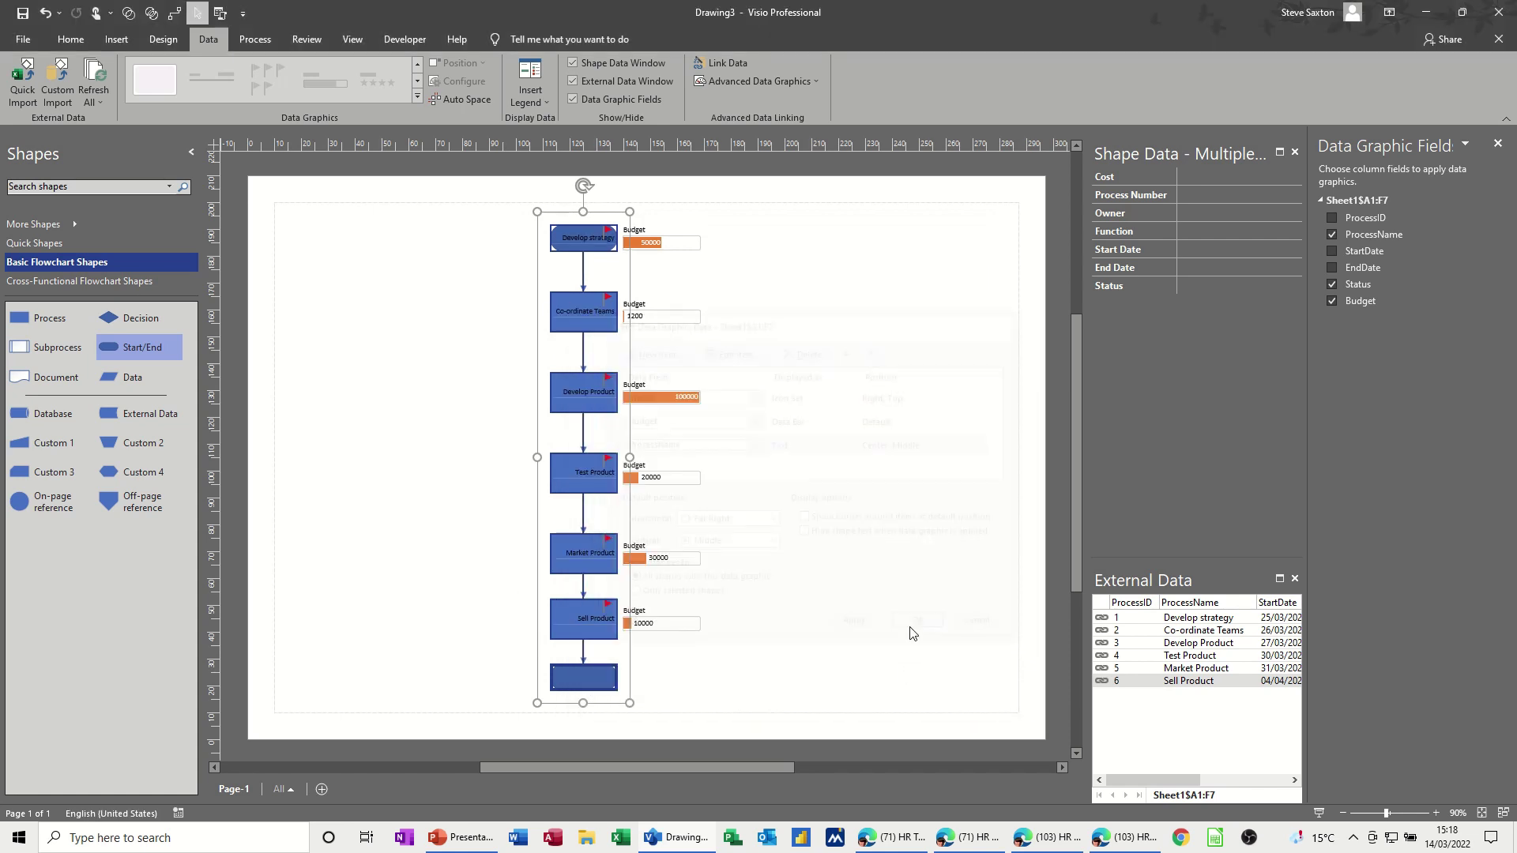
Make the Develop strategy and Co-ordinate Teams process name text white
{"action": "left_click", "coordinate": [589, 254]}
{"action": "scroll", "coordinate": [589, 254], "scroll_direction": "up", "scroll_amount": 1}
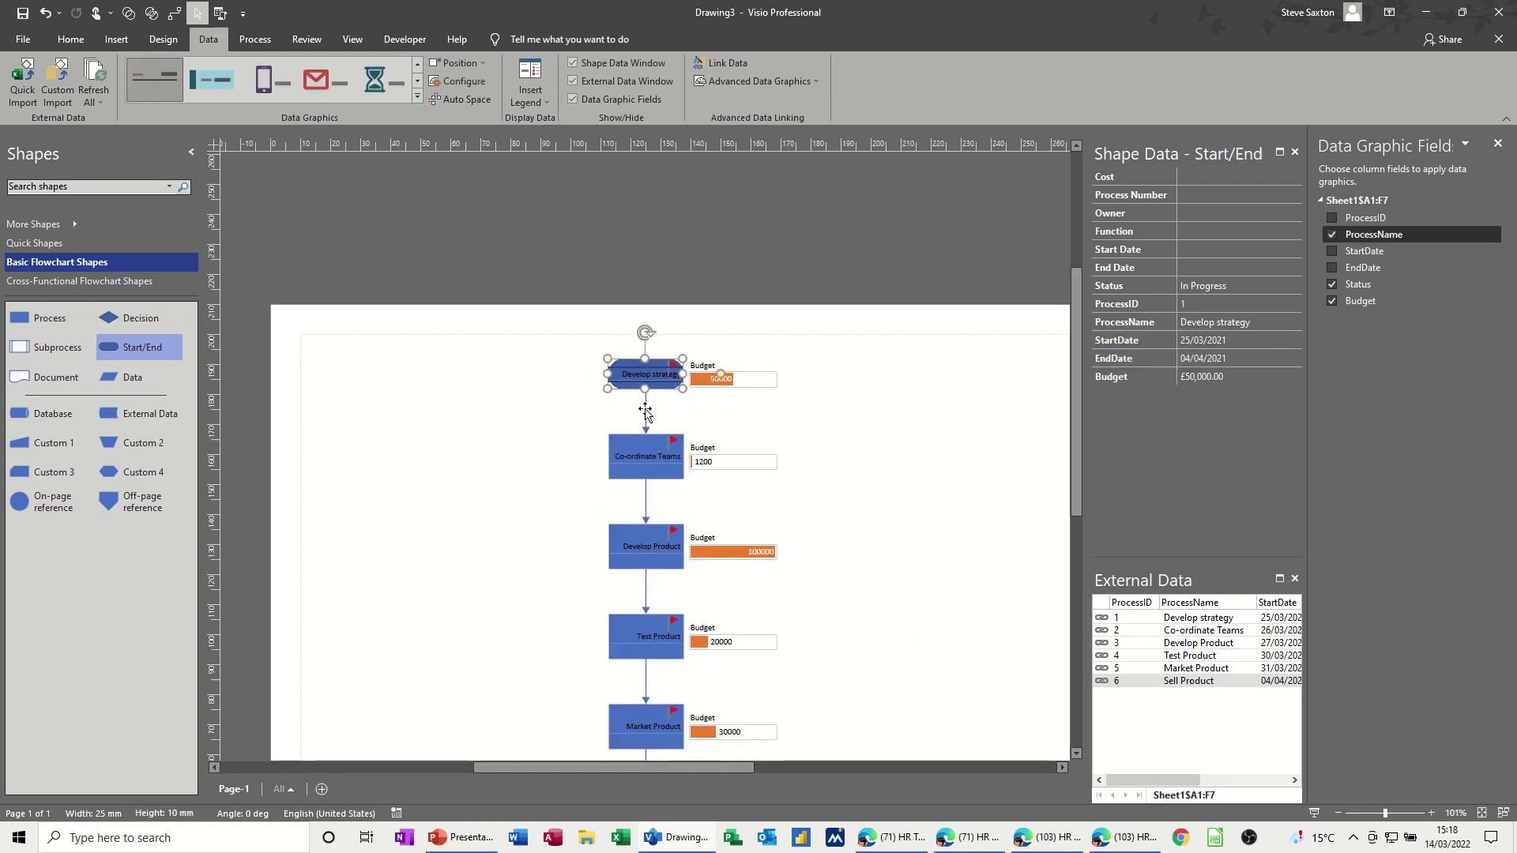
{"action": "left_click", "coordinate": [82, 45]}
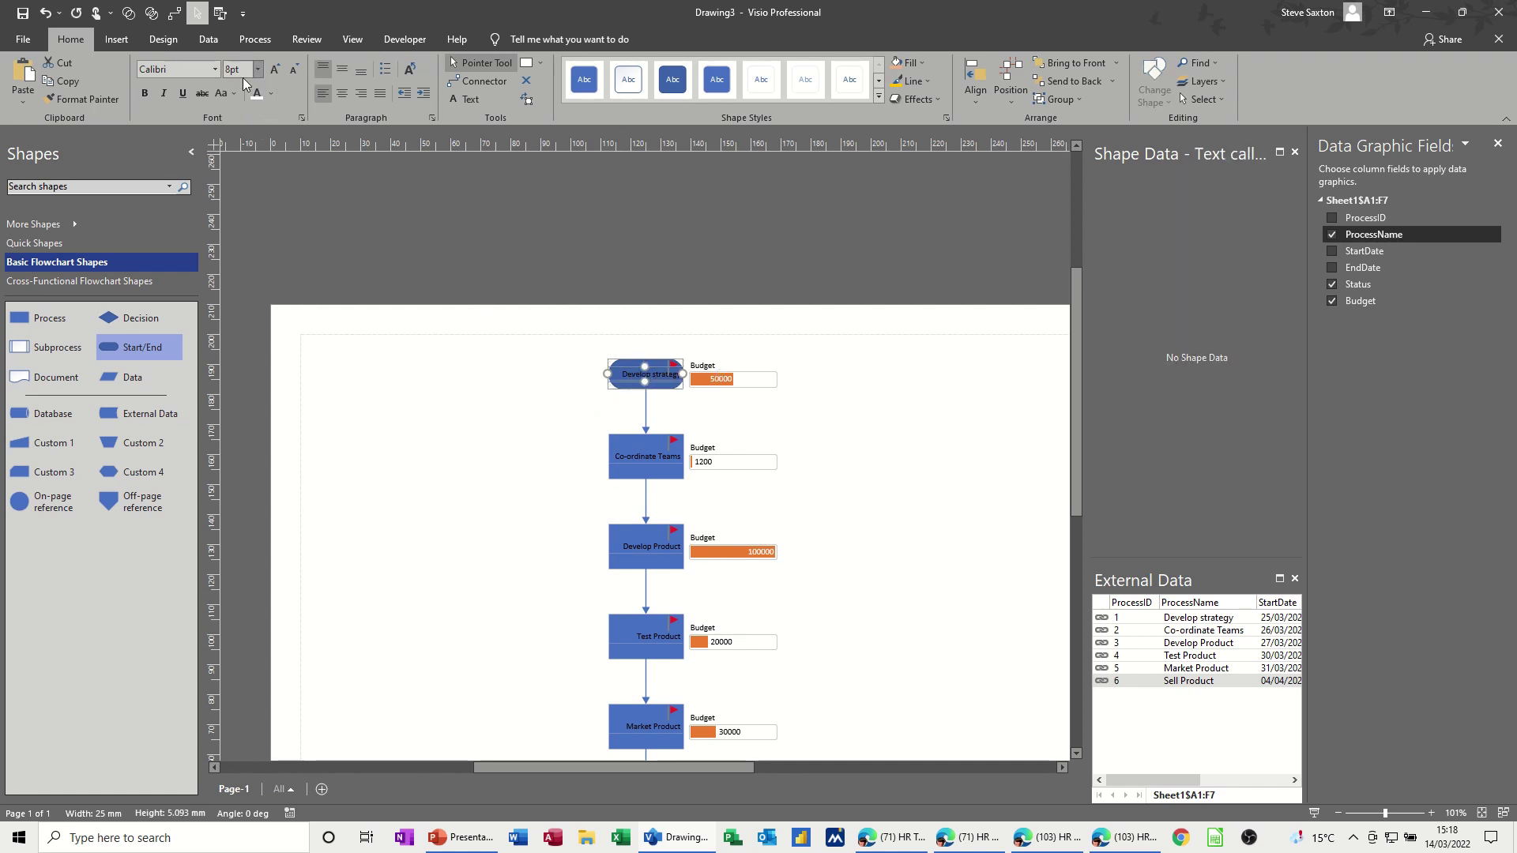
{"action": "double_click", "coordinate": [629, 455]}
{"action": "left_click", "coordinate": [478, 426]}
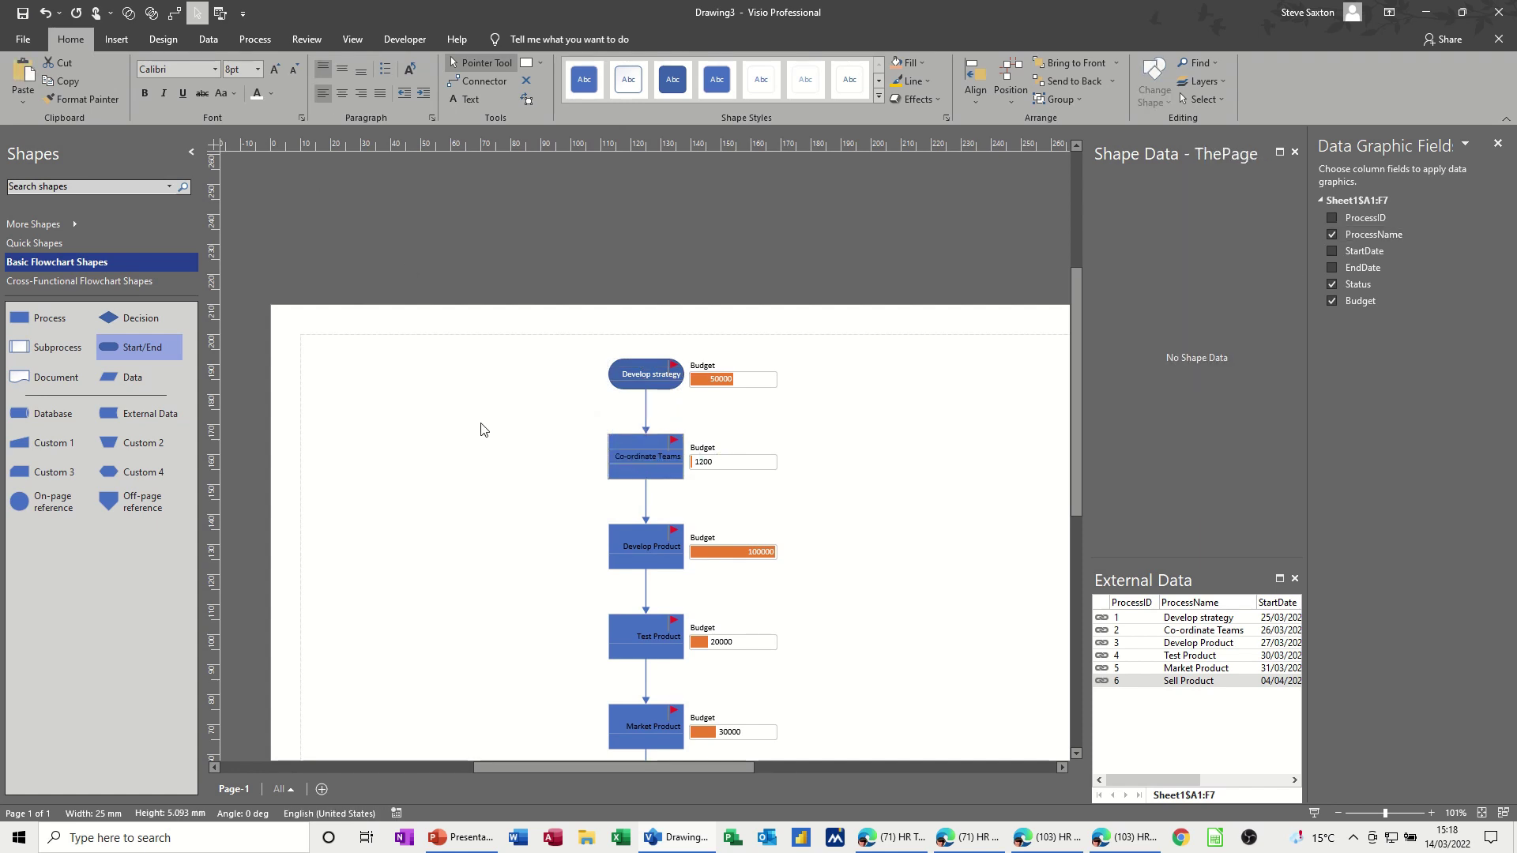
{"action": "left_click", "coordinate": [620, 466]}
{"action": "left_click", "coordinate": [644, 459]}
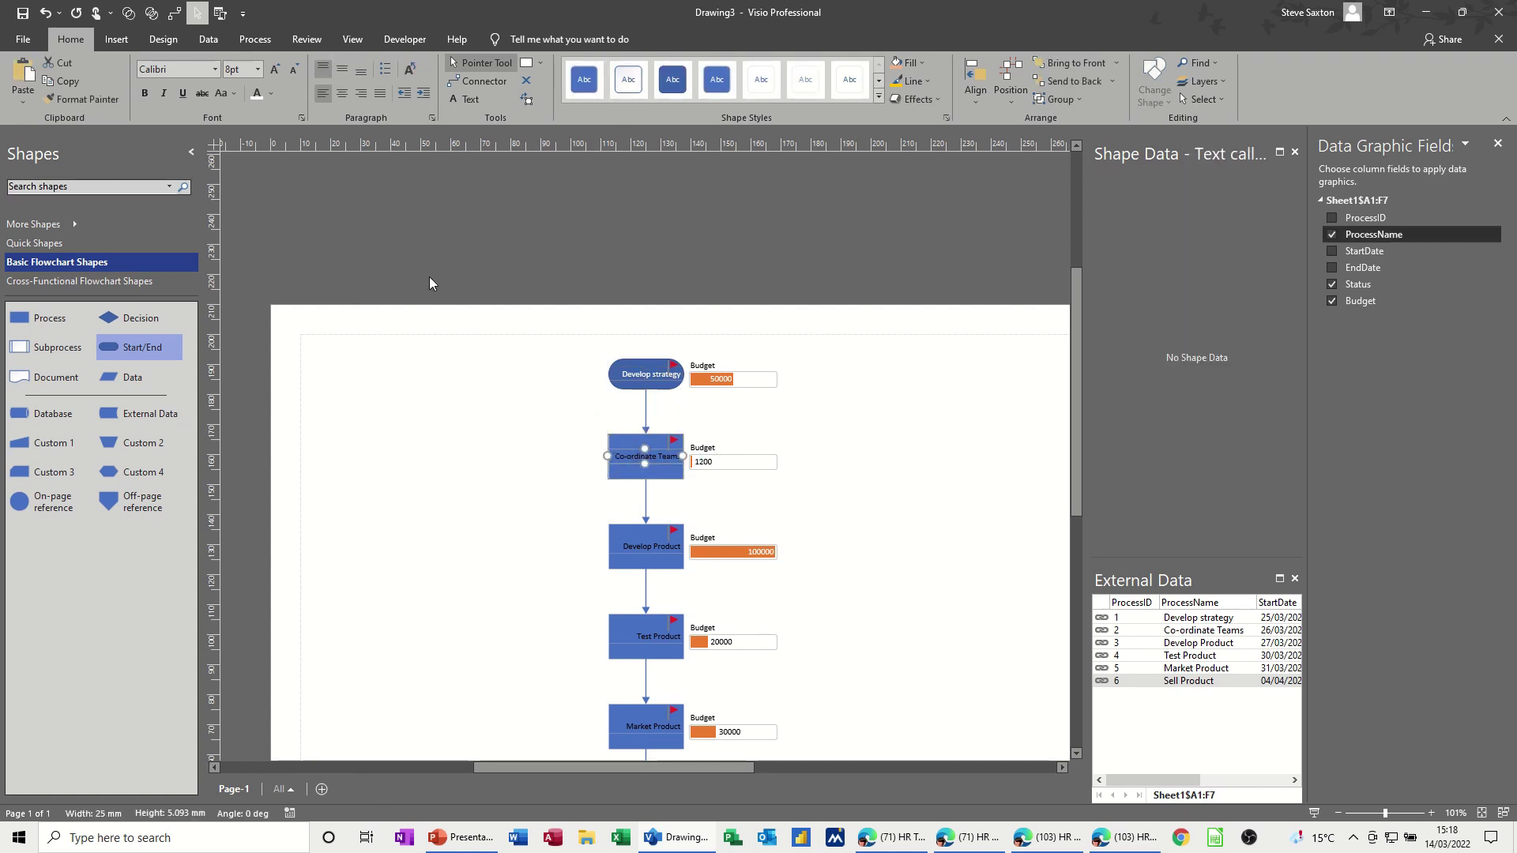
{"action": "left_click", "coordinate": [257, 93]}
{"action": "left_click", "coordinate": [730, 487]}
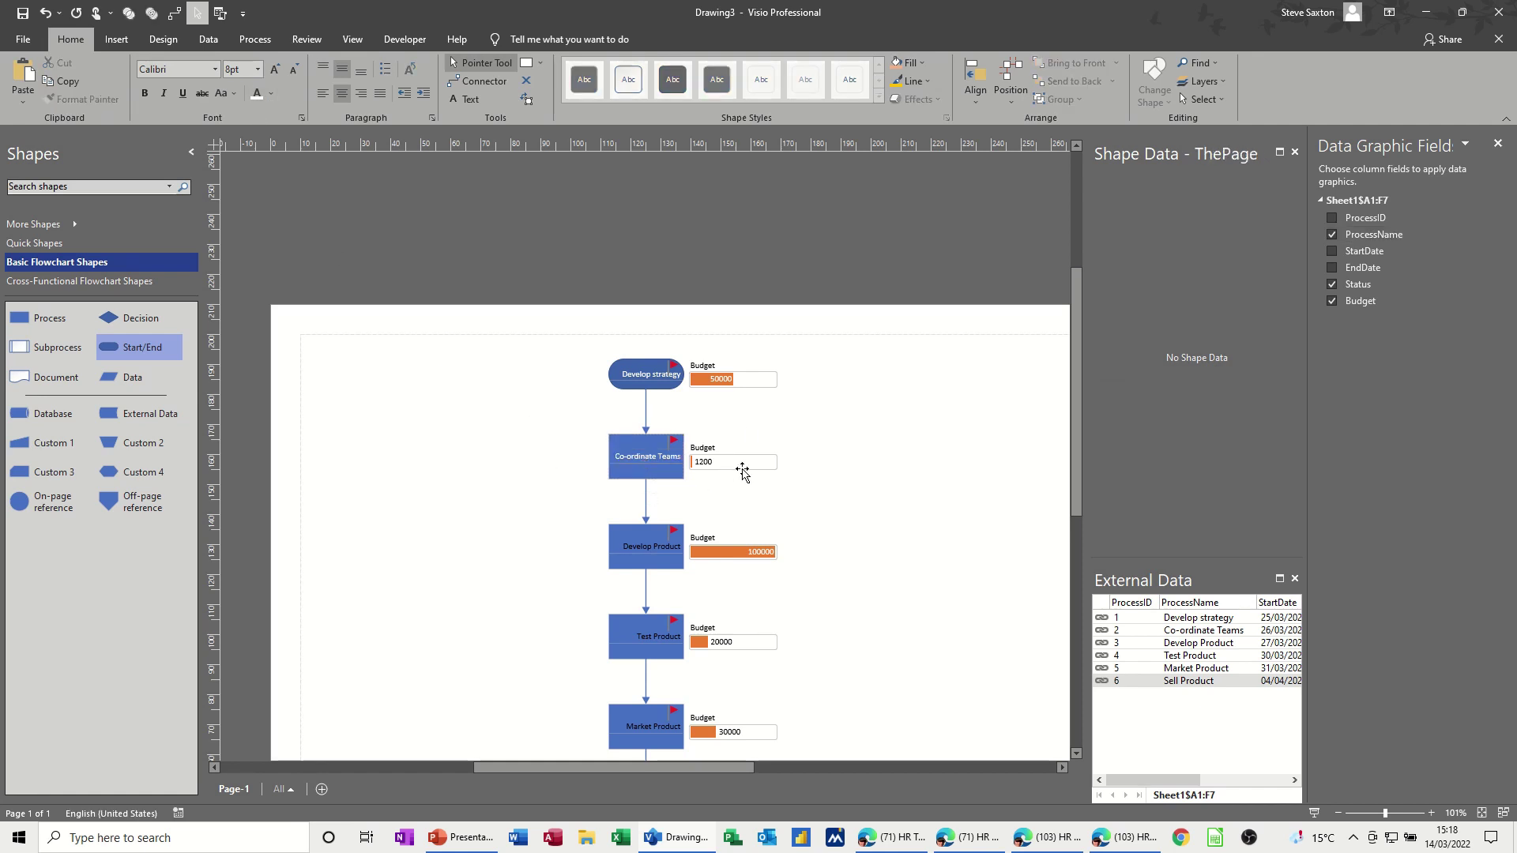
{"action": "scroll", "coordinate": [565, 394], "scroll_direction": "down", "scroll_amount": 3}
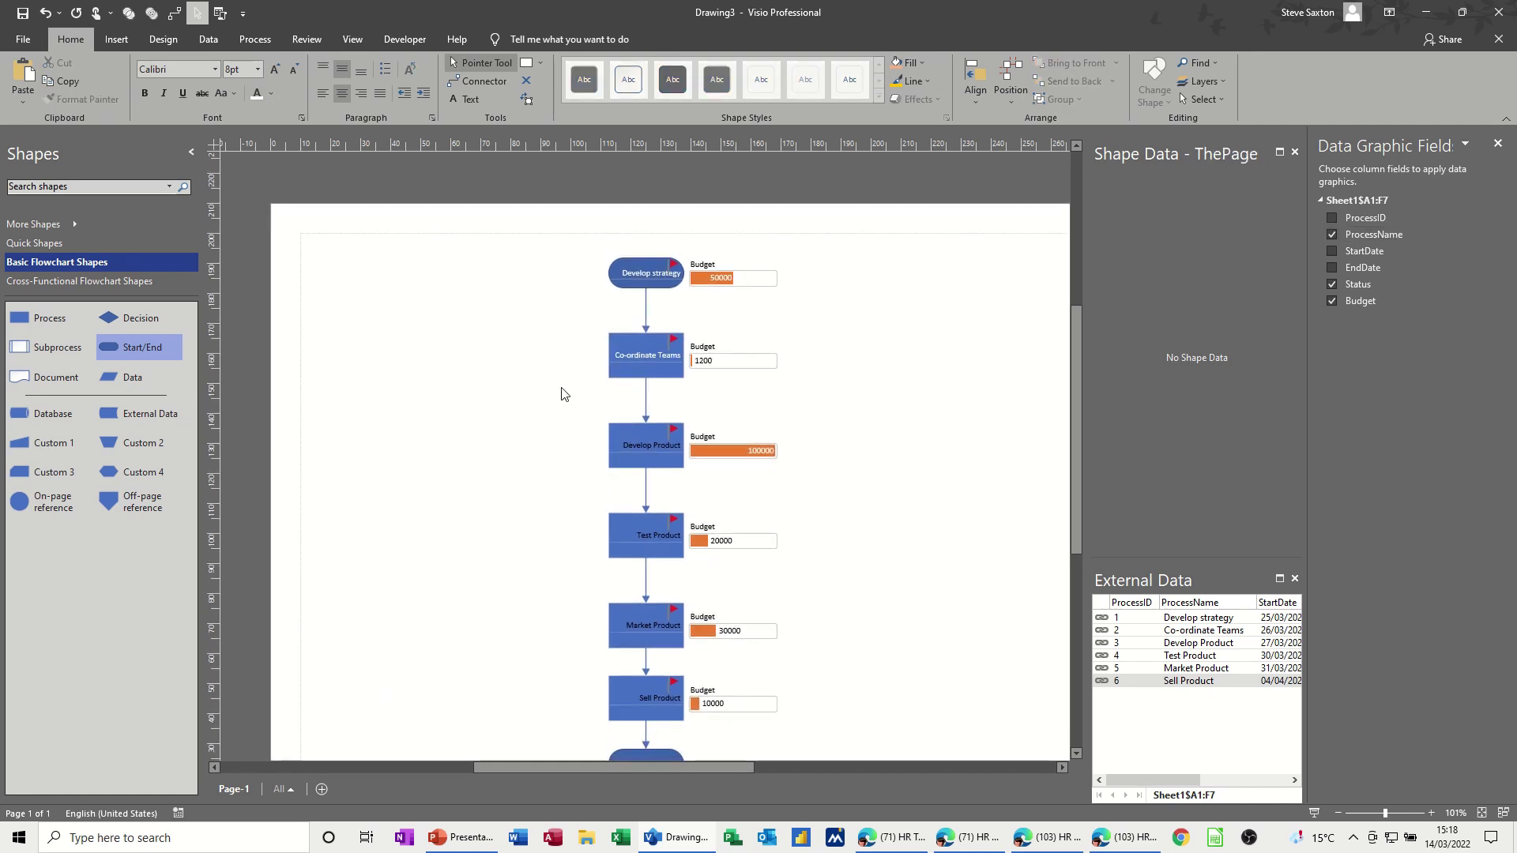
{"action": "scroll", "coordinate": [561, 395], "scroll_direction": "down", "scroll_amount": 2}
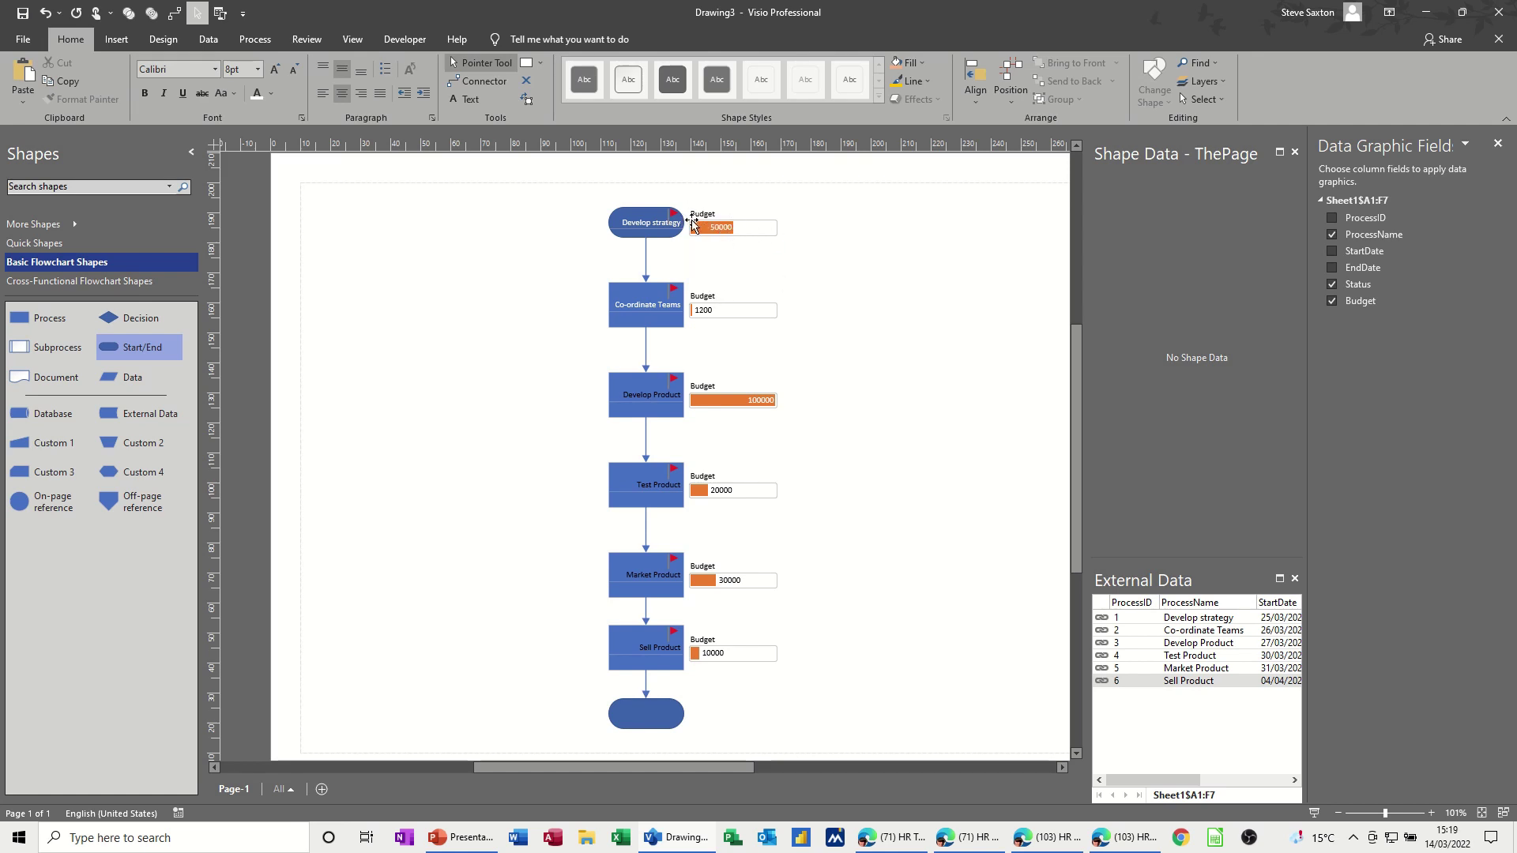
Open Visio Excel Link.xlsx in Excel and set cell F2's Develop strategy budget to 1,000
{"action": "left_click", "coordinate": [620, 839]}
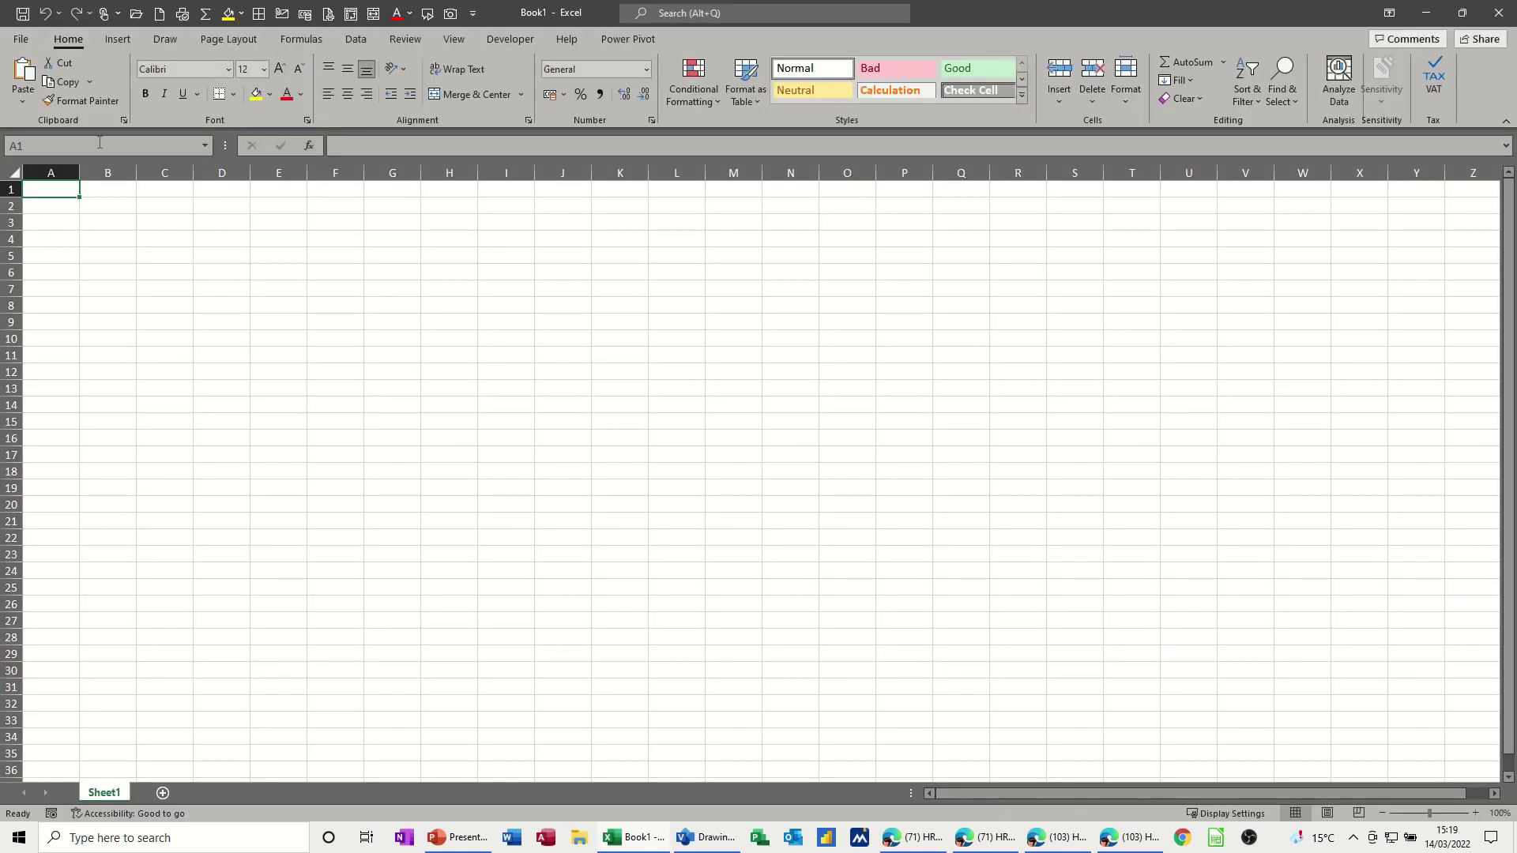
{"action": "left_click", "coordinate": [21, 39]}
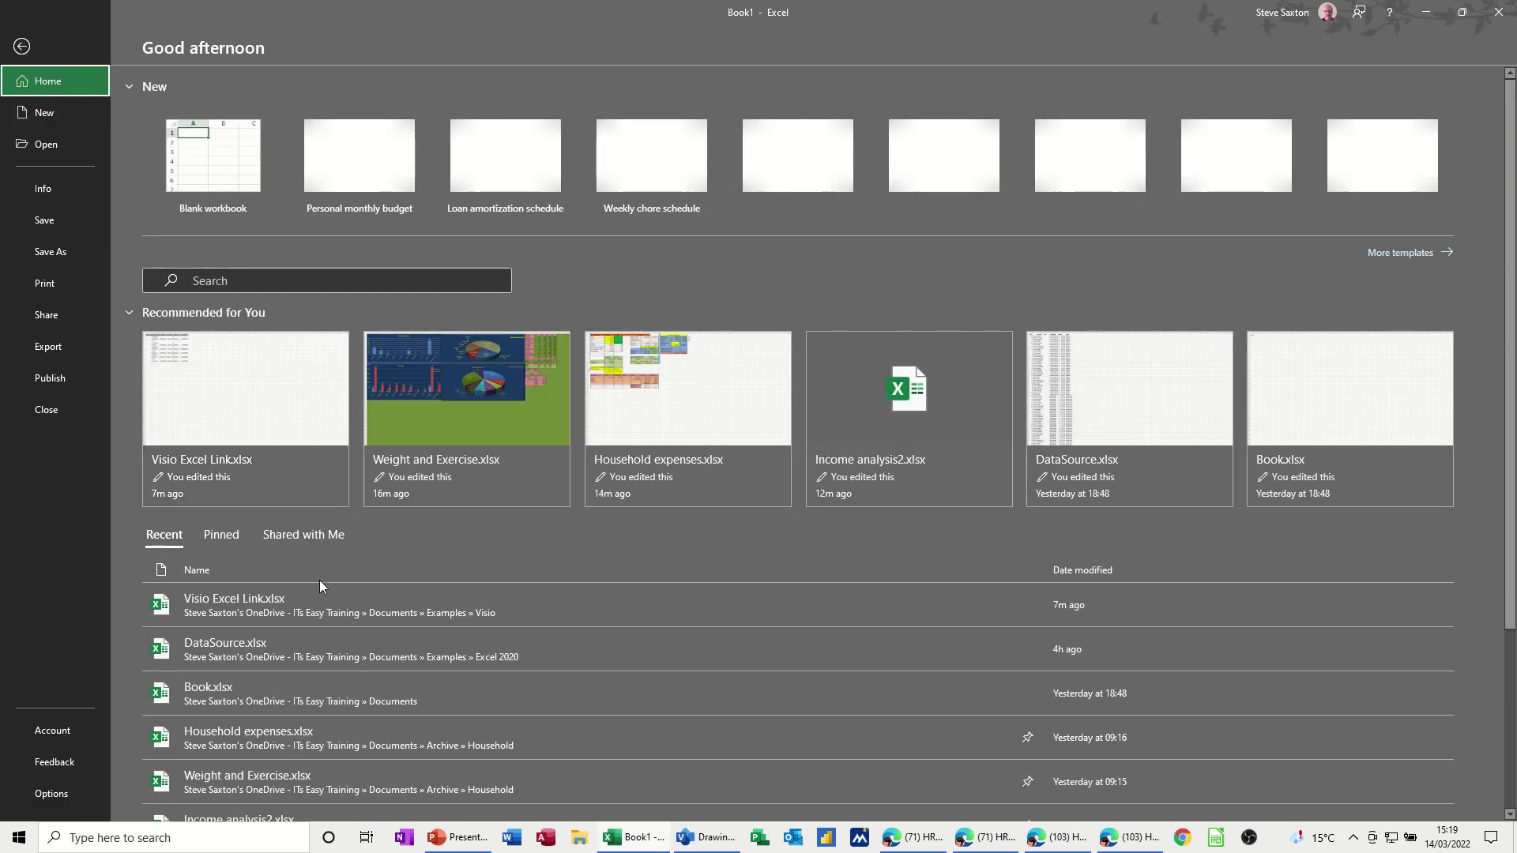
{"action": "left_click", "coordinate": [235, 610]}
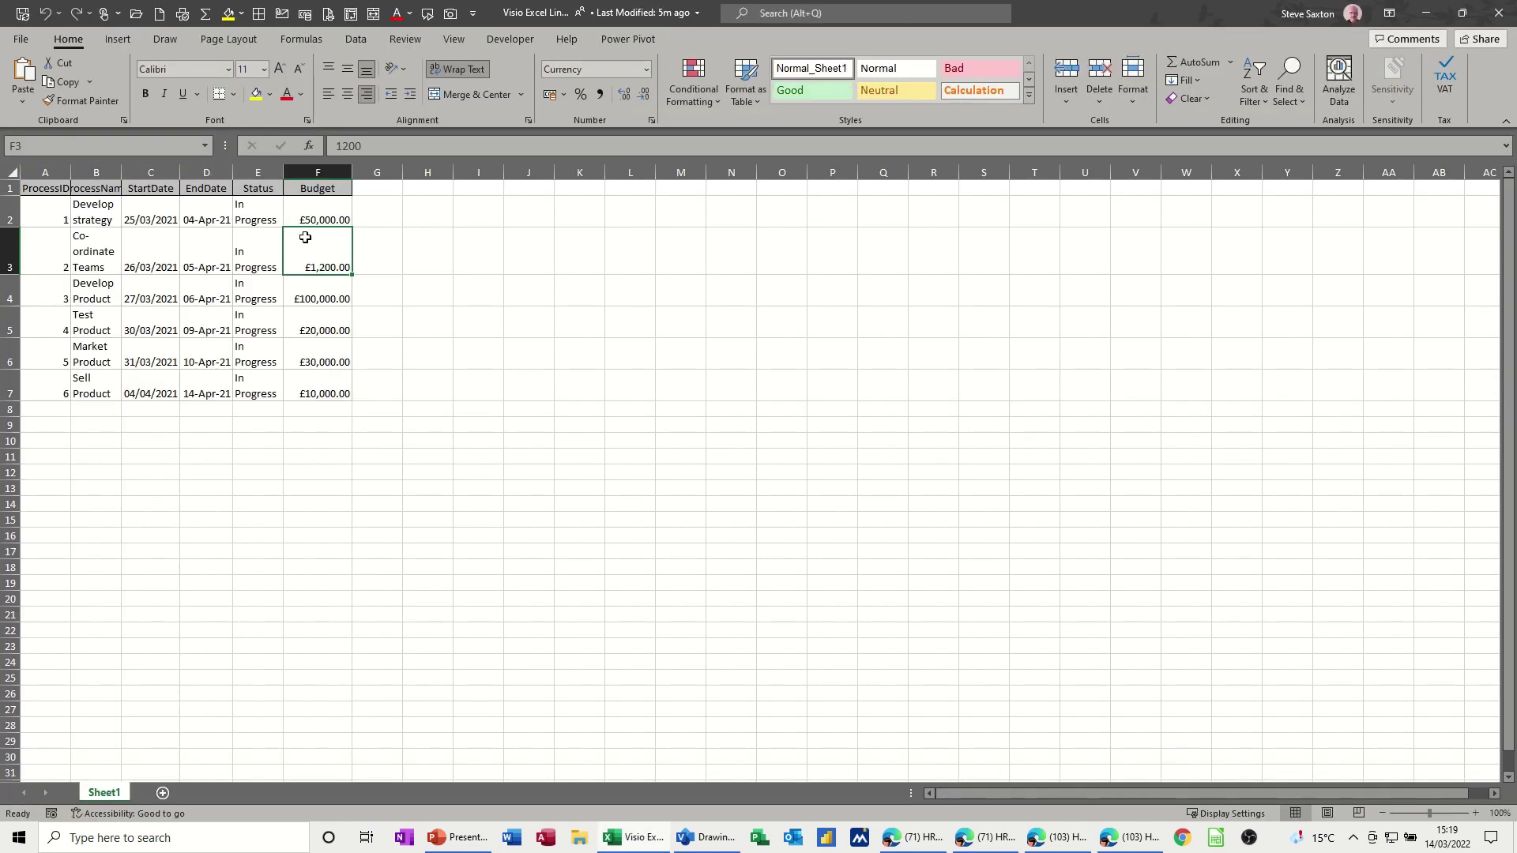
{"action": "left_click", "coordinate": [308, 217]}
{"action": "type", "text": "1,000"}
{"action": "left_click", "coordinate": [411, 269]}
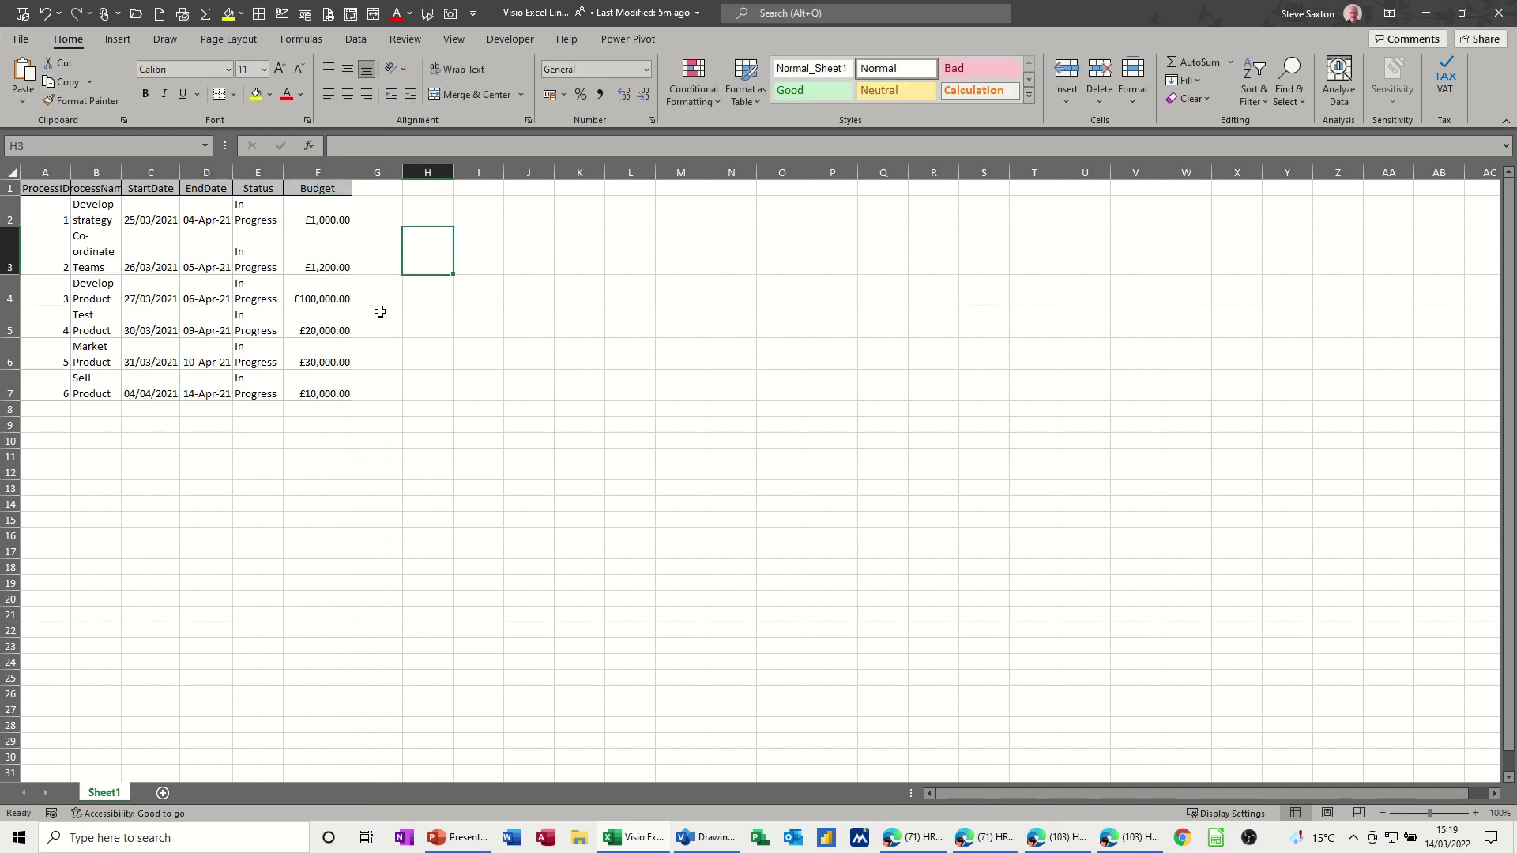
Refresh all linked data in Visio so the Develop strategy budget reads 1000
{"action": "left_click", "coordinate": [684, 839]}
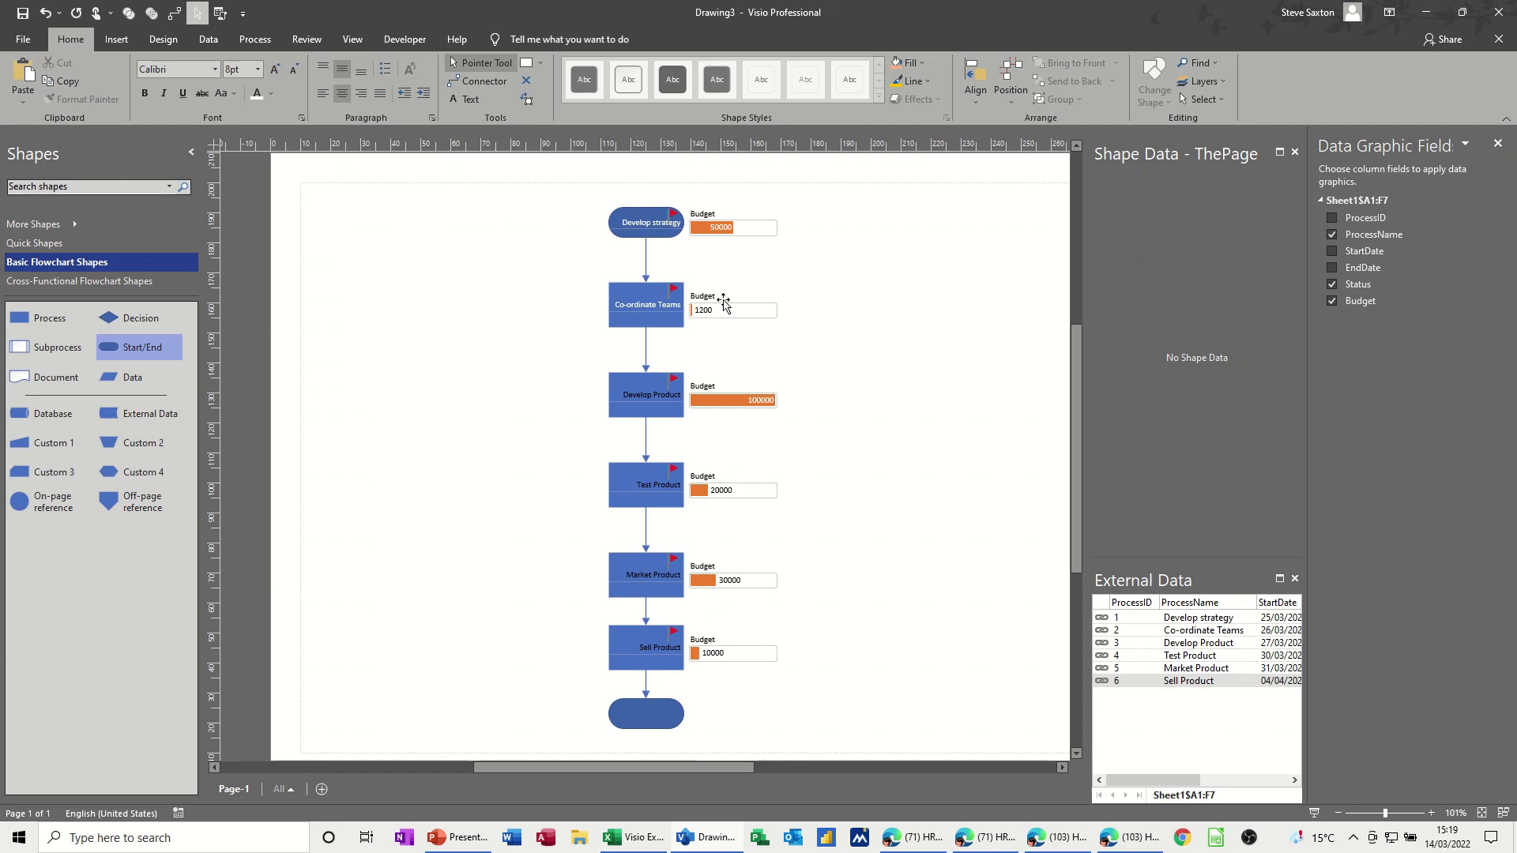
{"action": "left_click", "coordinate": [209, 40]}
{"action": "left_click", "coordinate": [91, 75]}
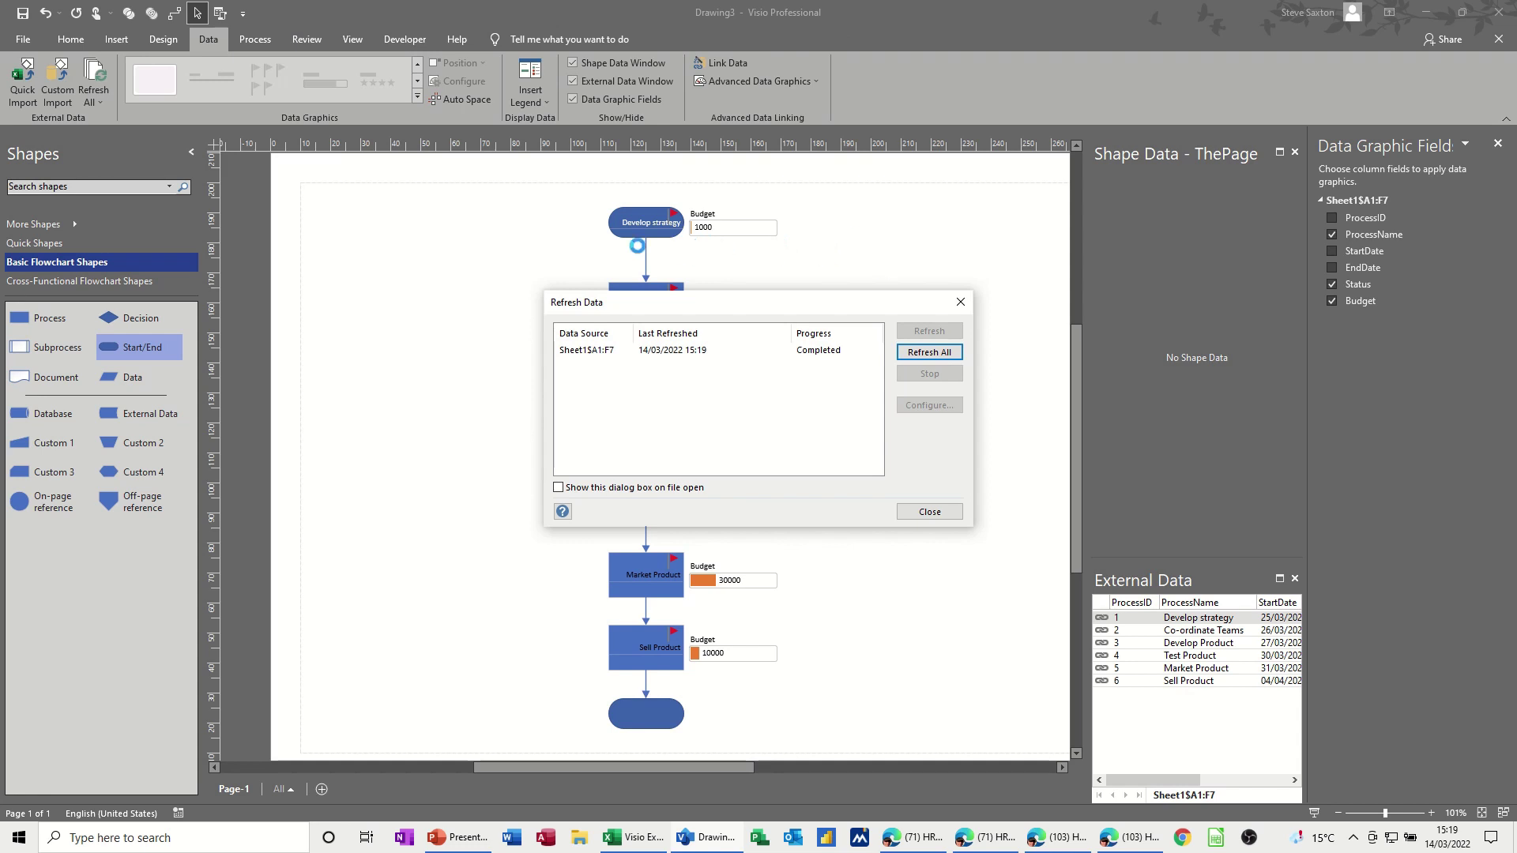
{"action": "left_click", "coordinate": [930, 513]}
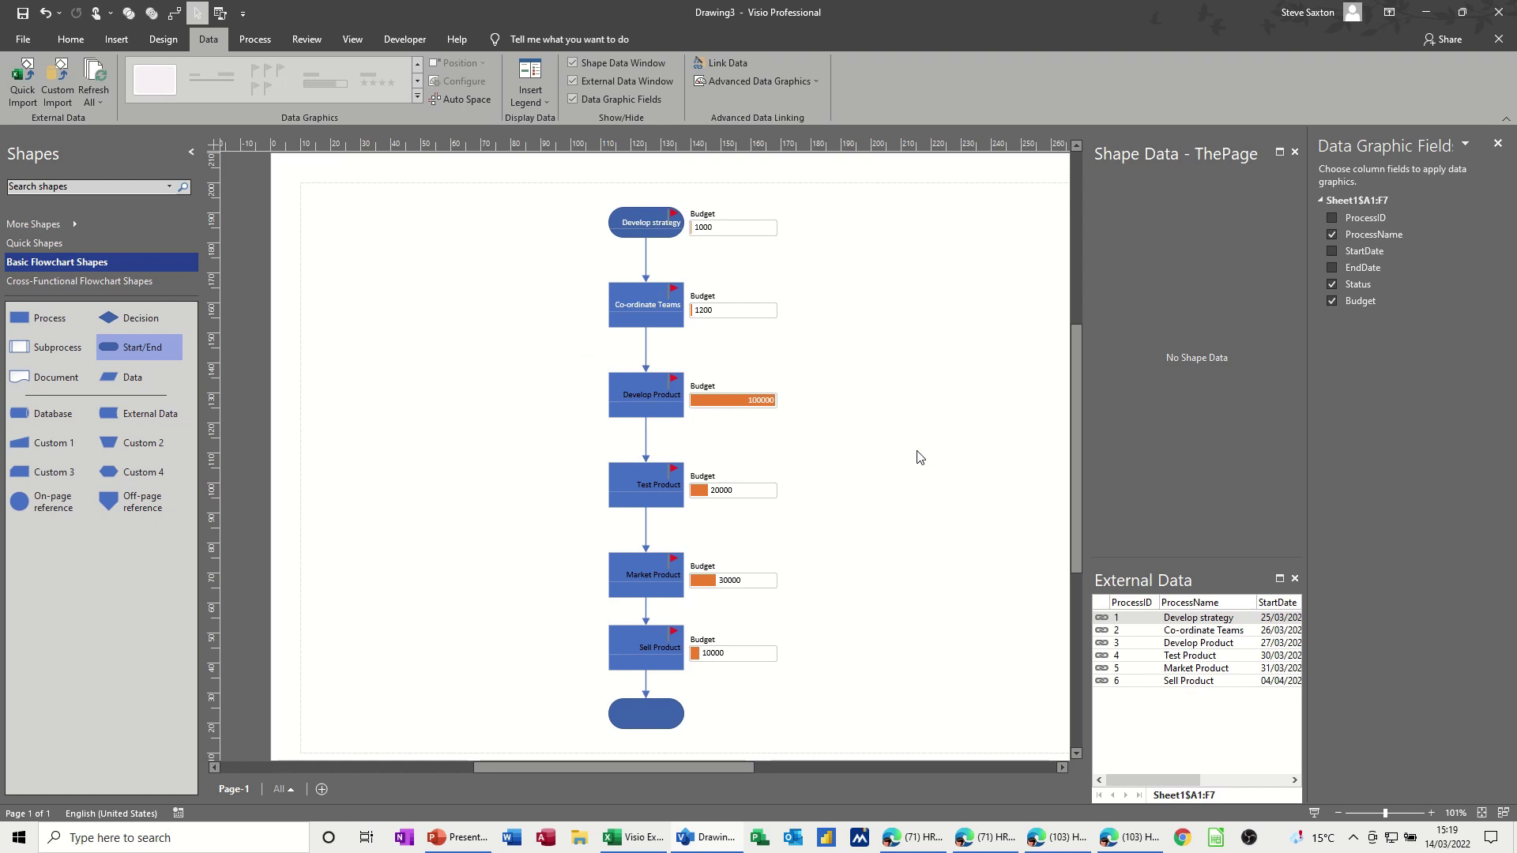